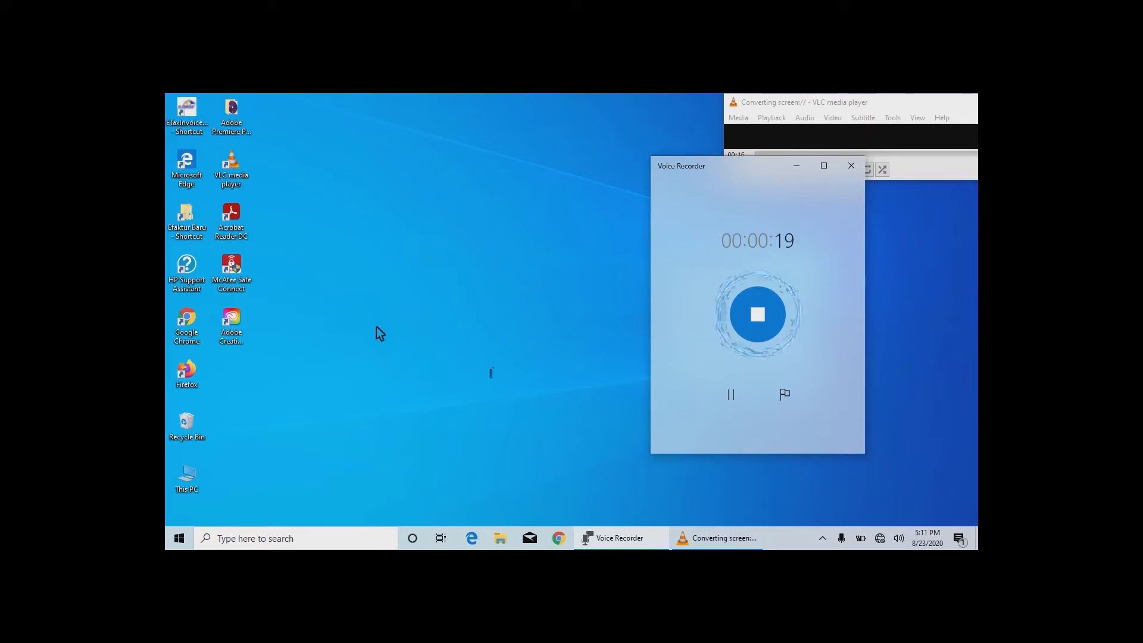
- Launch Microsoft Word, create a blank document and dismiss the update notice
left_click(178, 539)
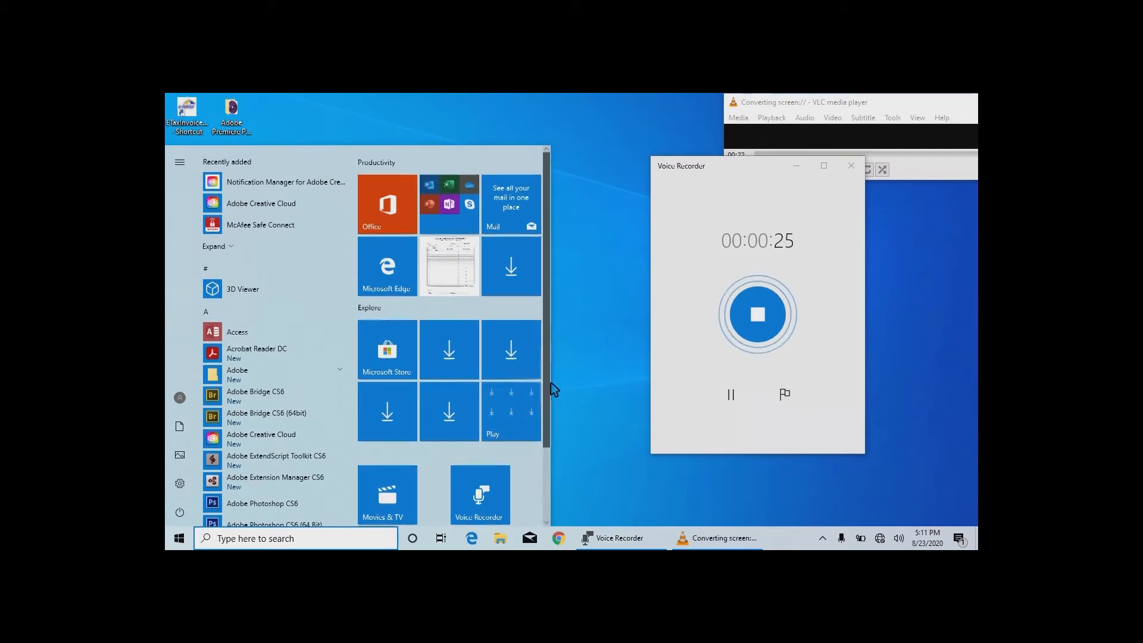
scroll(553, 428, "down", 2)
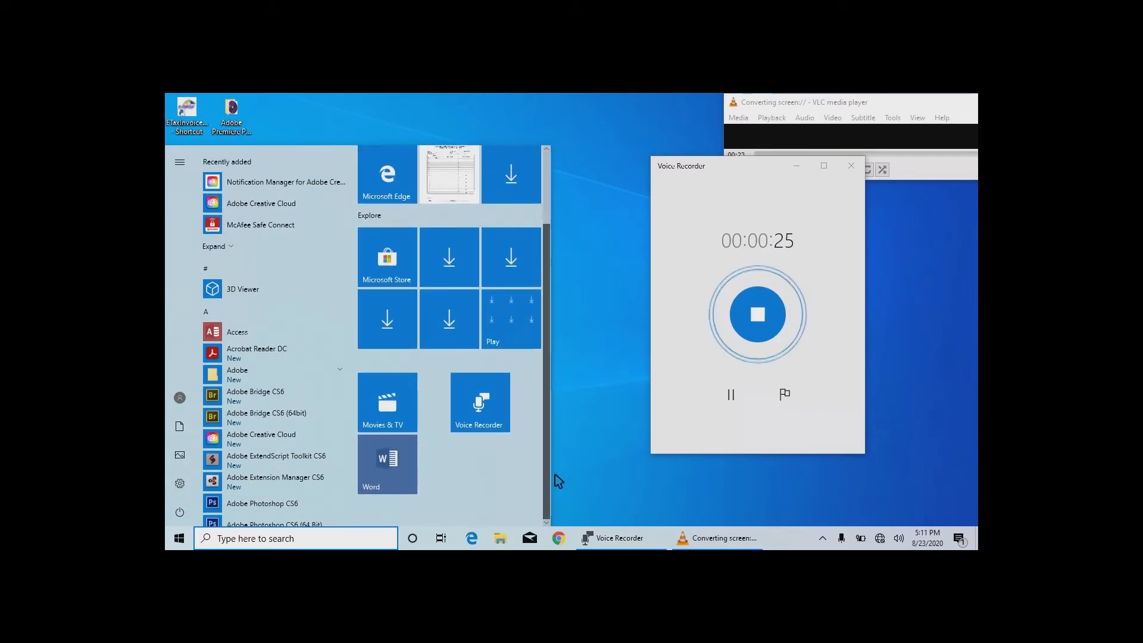
left_click(405, 475)
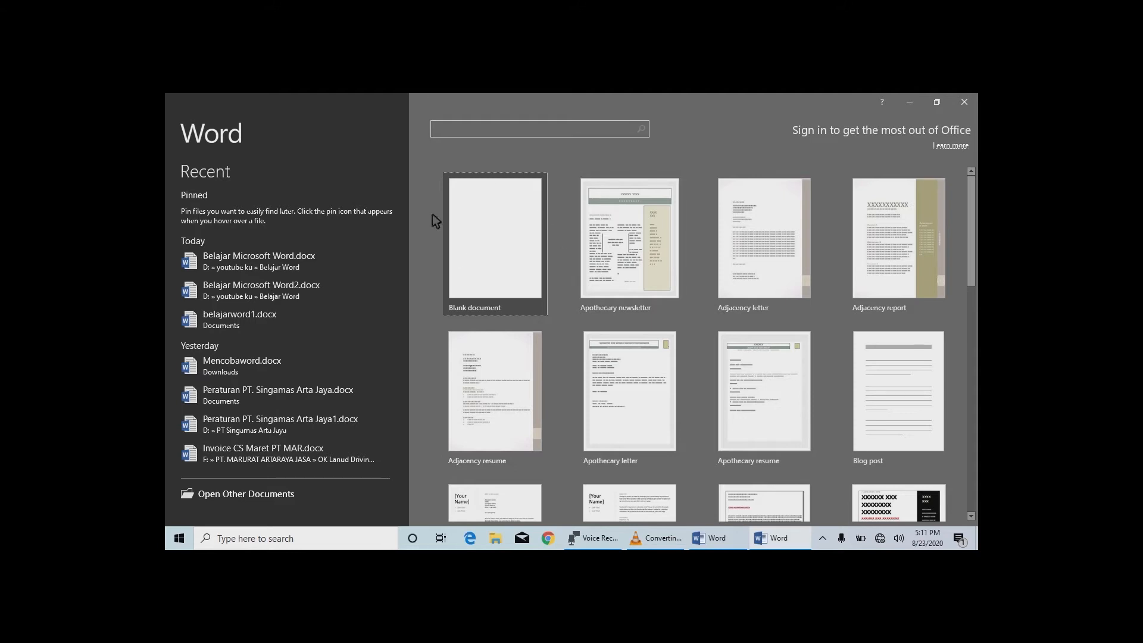
left_click(501, 233)
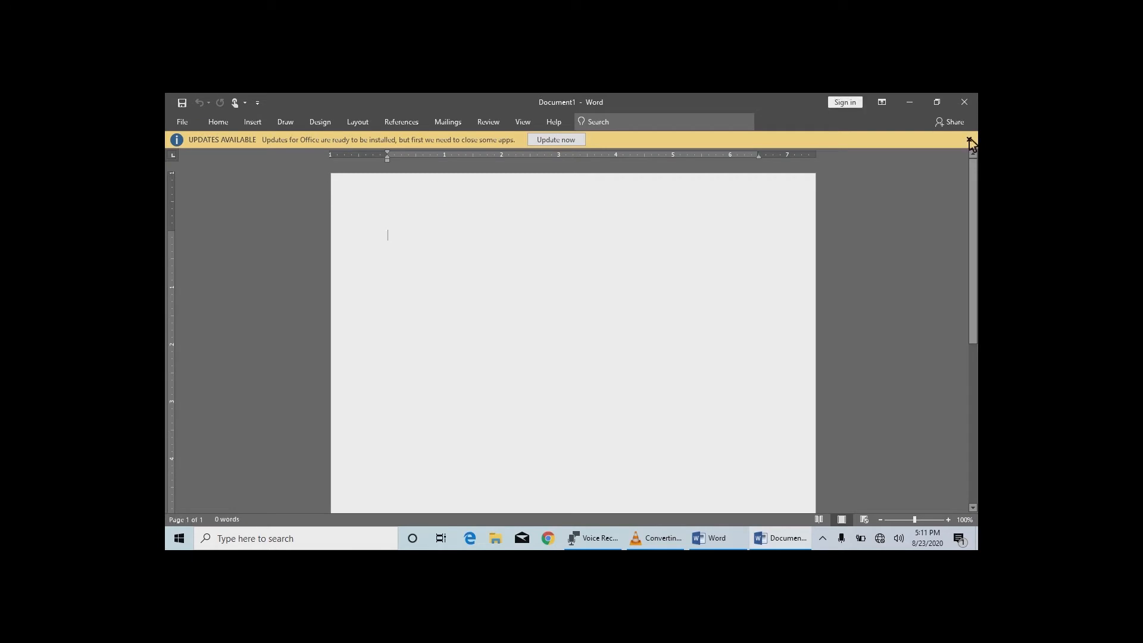
left_click(968, 139)
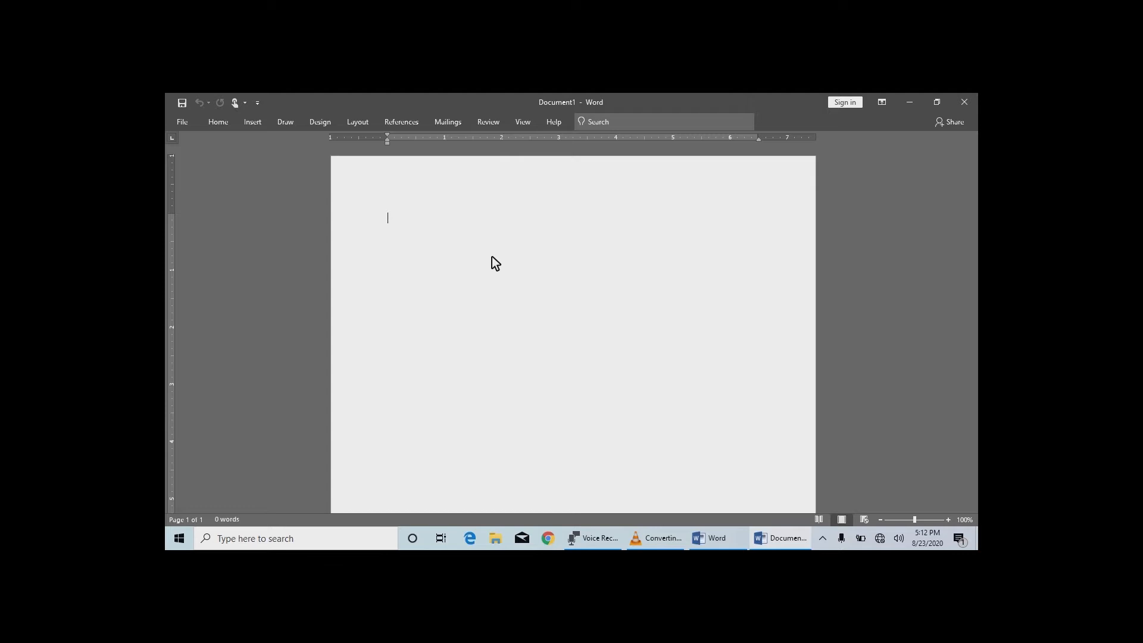
- Enter "SELAMAT BELAJAR" on the first line and "SELAMAT BELAJAR MICROSOFT WORD" on the second
type("SELAMAT")
type(" BELAJAR")
type("SELAMAT")
type(" BELAJAR")
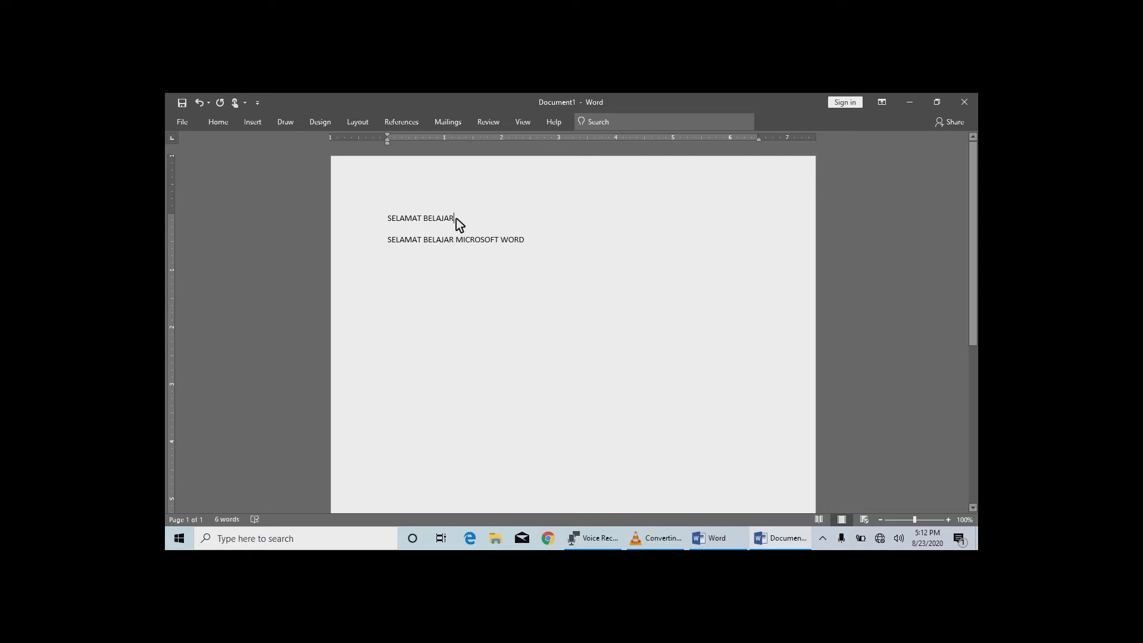
- Format the first line, "SELAMAT BELAJAR", as bold, italic and underlined
left_click_drag(453, 219, 397, 220)
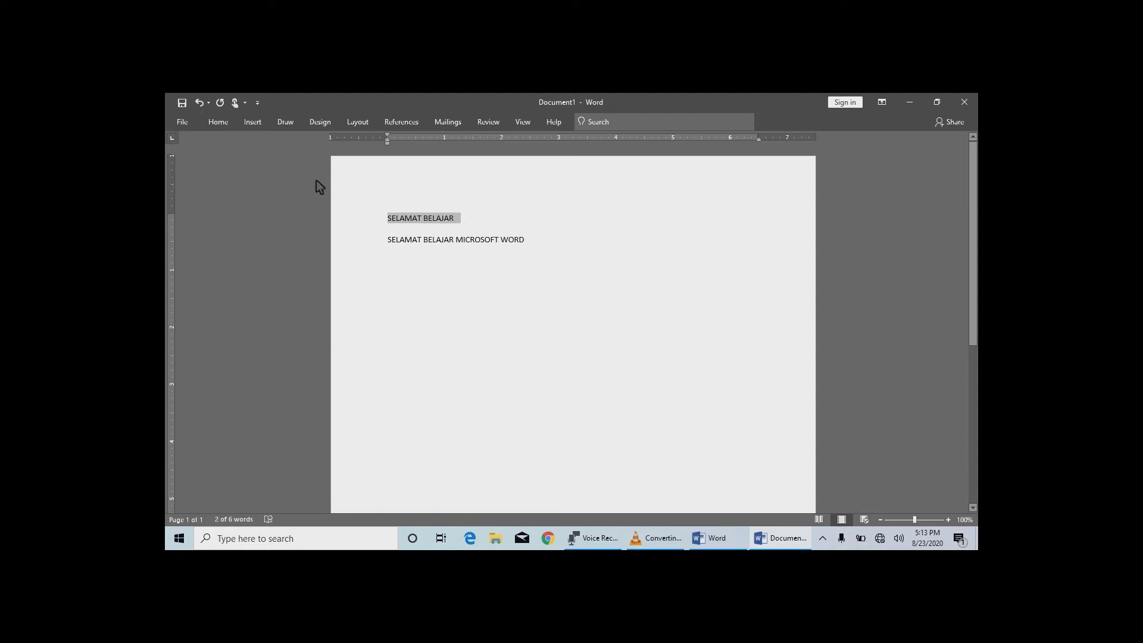
left_click(224, 123)
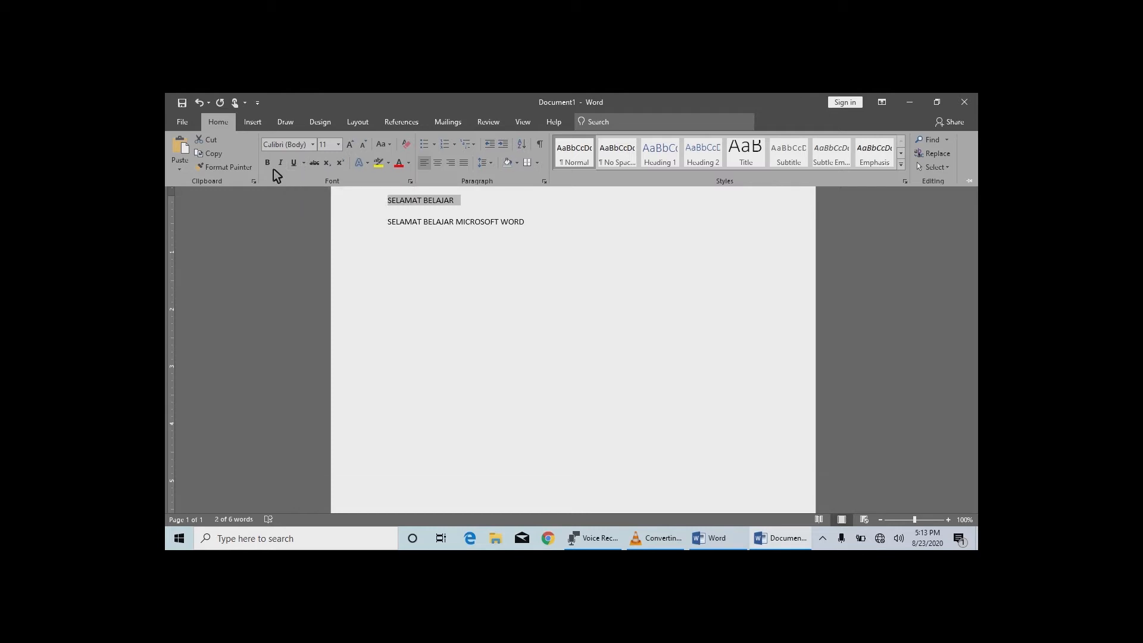
left_click(268, 162)
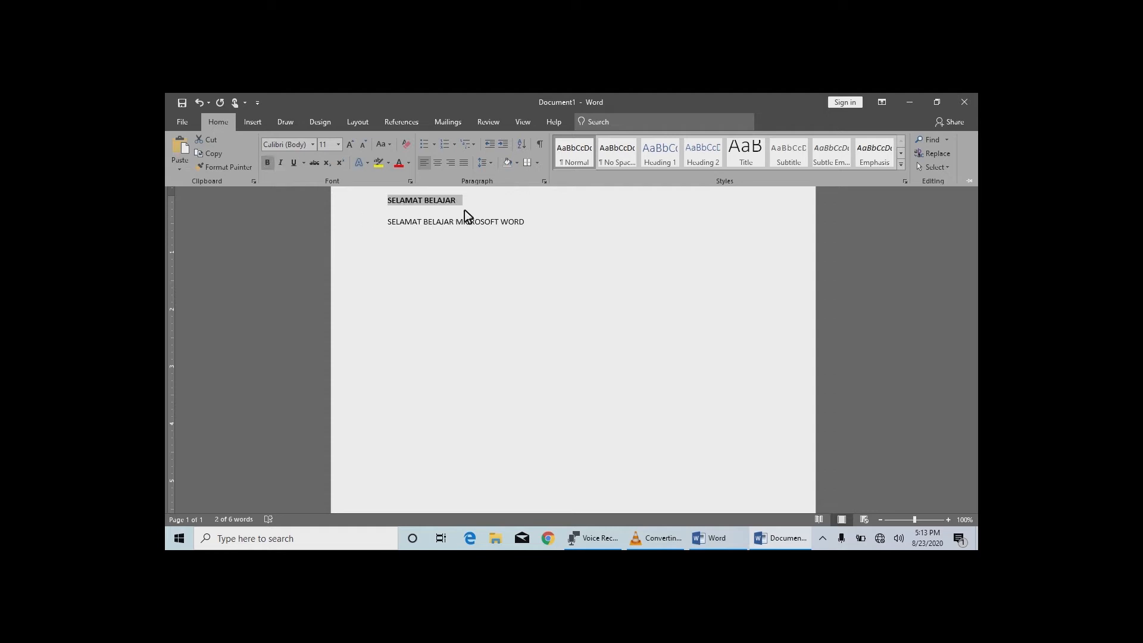
left_click(281, 164)
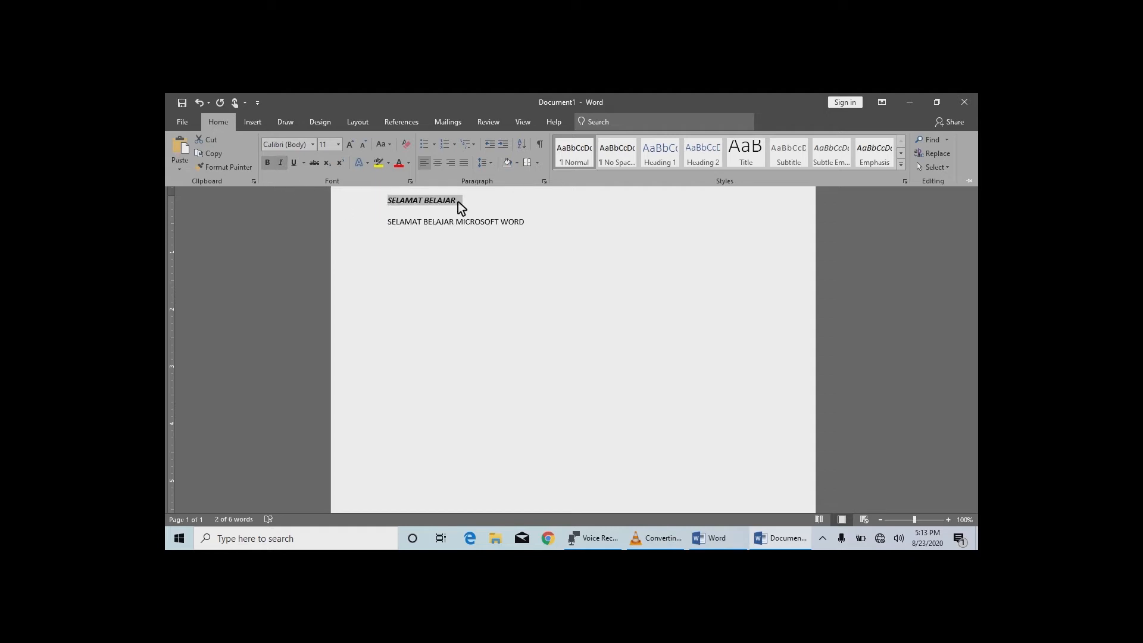
left_click(298, 165)
- Remove the bold, italic and underline formatting from the first line
left_click(273, 164)
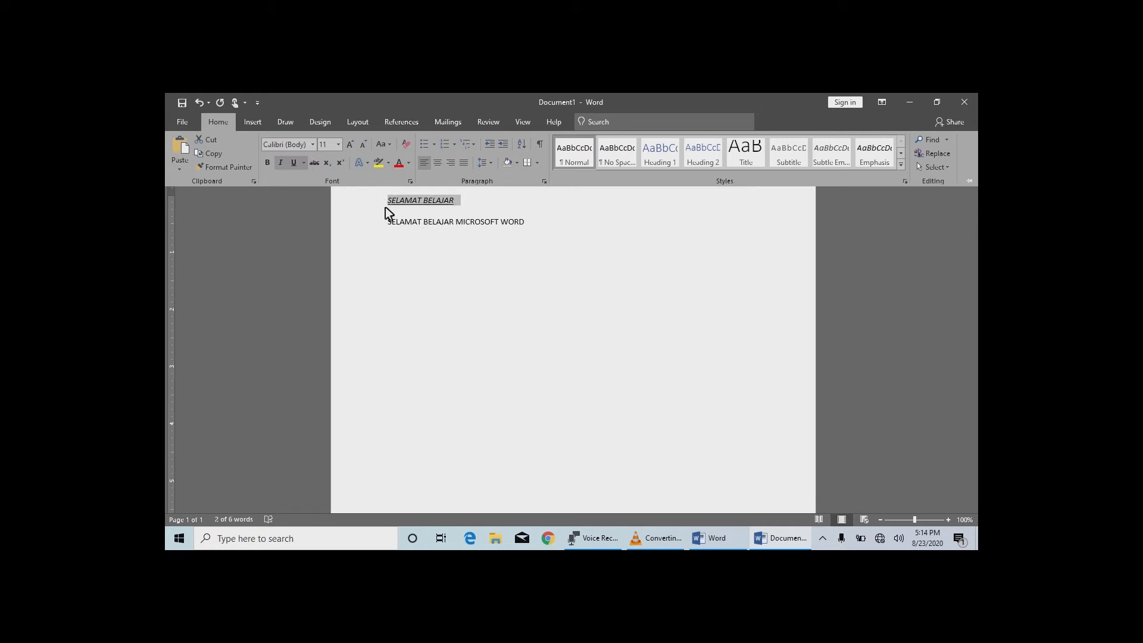
left_click(286, 166)
left_click(297, 165)
key("ctrl+F1")
left_click(515, 199)
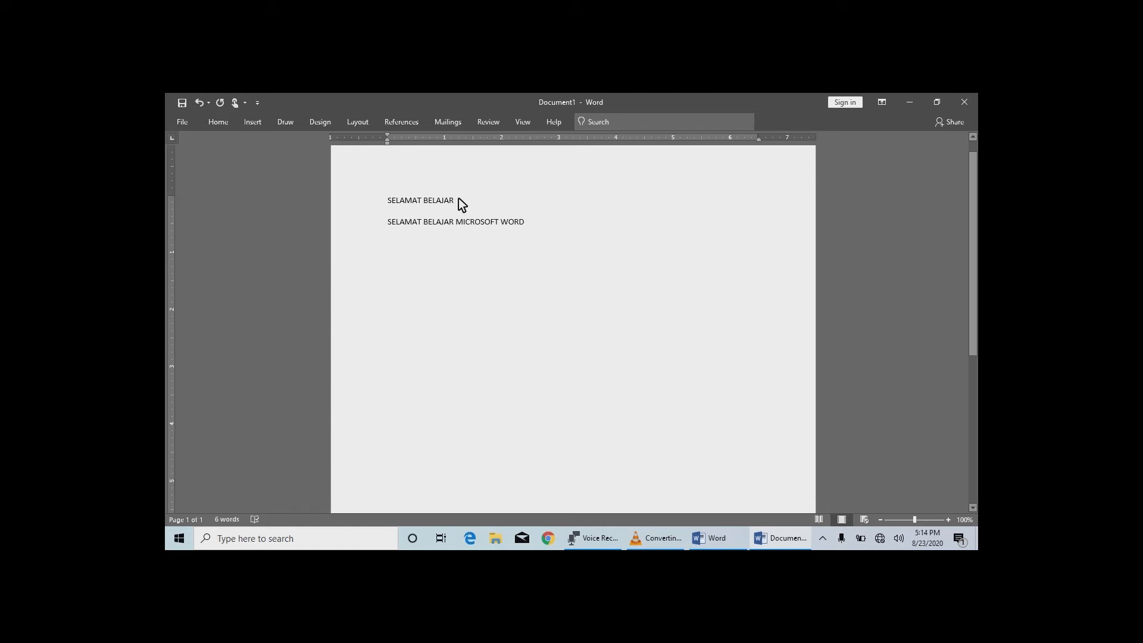
- Make the first line, "SELAMAT BELAJAR", bold and underlined without italics
left_click_drag(456, 199, 414, 202)
left_click(230, 125)
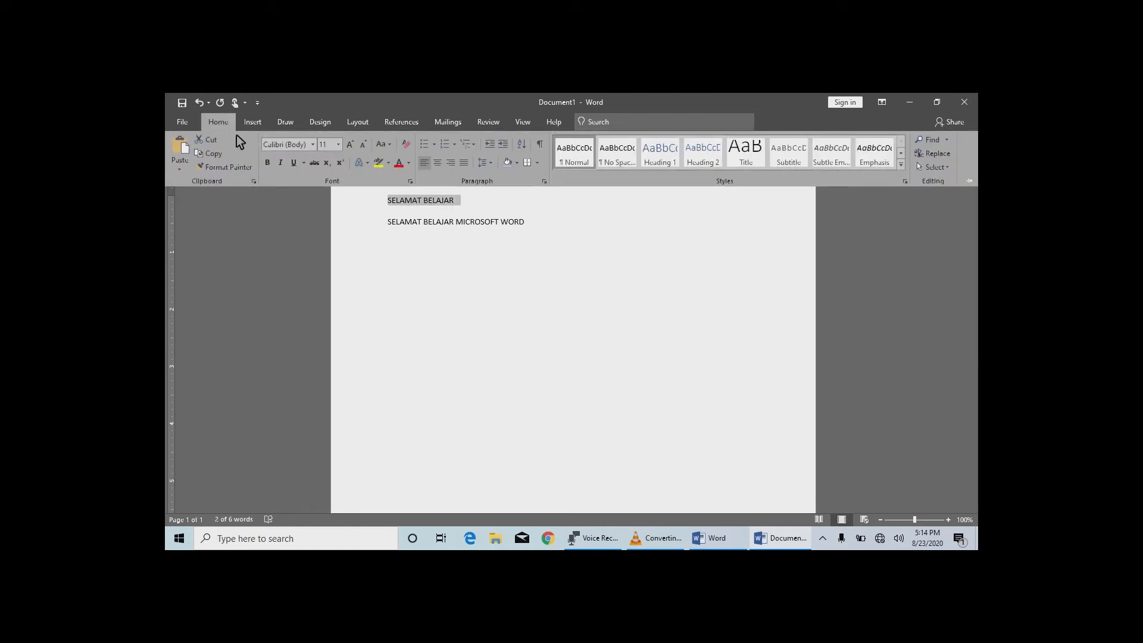
left_click(268, 162)
left_click(294, 163)
left_click(295, 163)
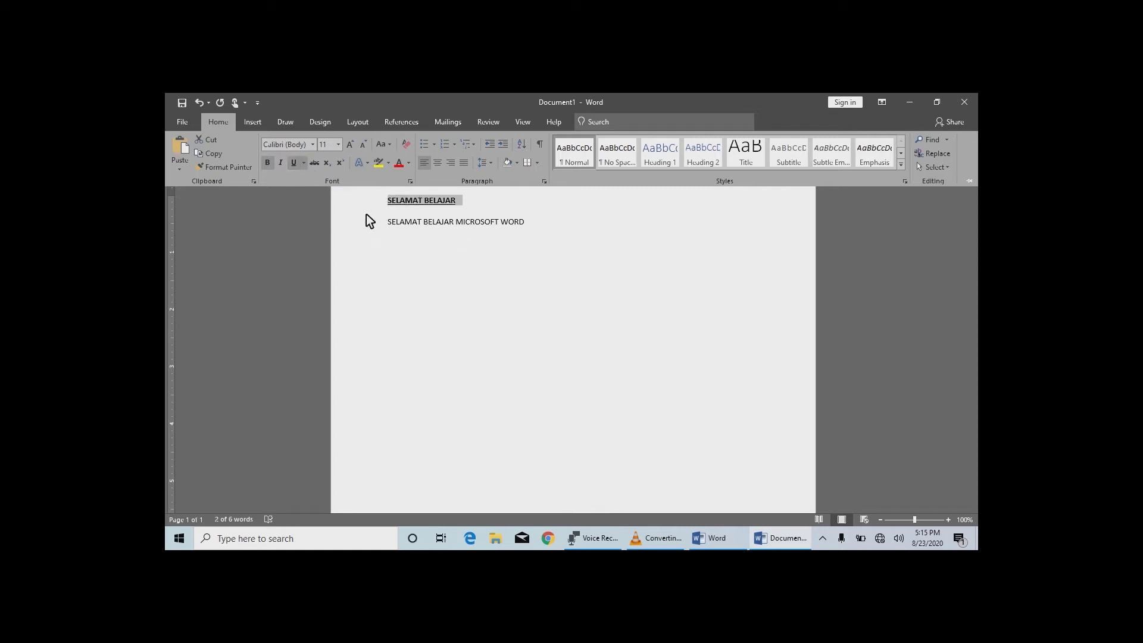
key("ctrl+F1")
left_click(552, 227)
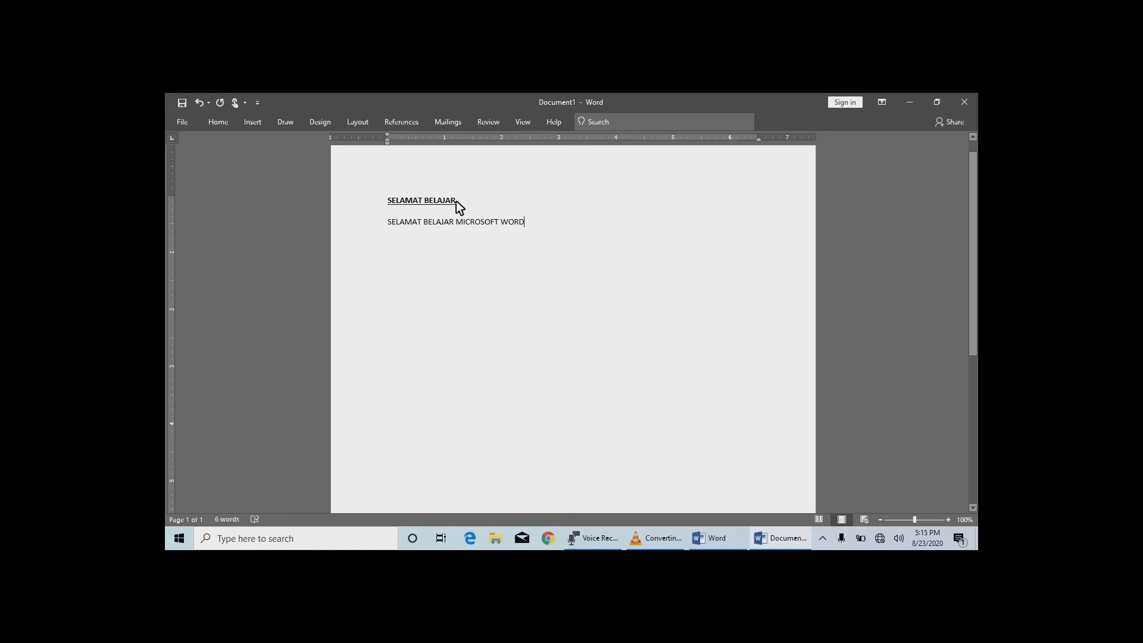
- Colour the text of the first line, "SELAMAT BELAJAR", red
left_click_drag(433, 201, 409, 200)
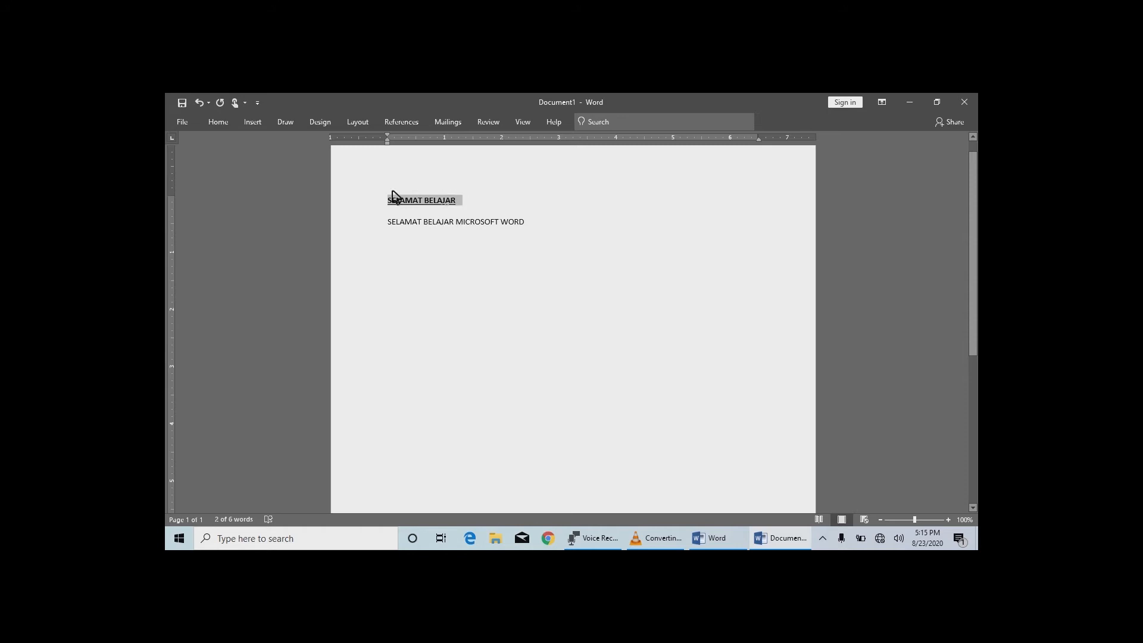
left_click(223, 122)
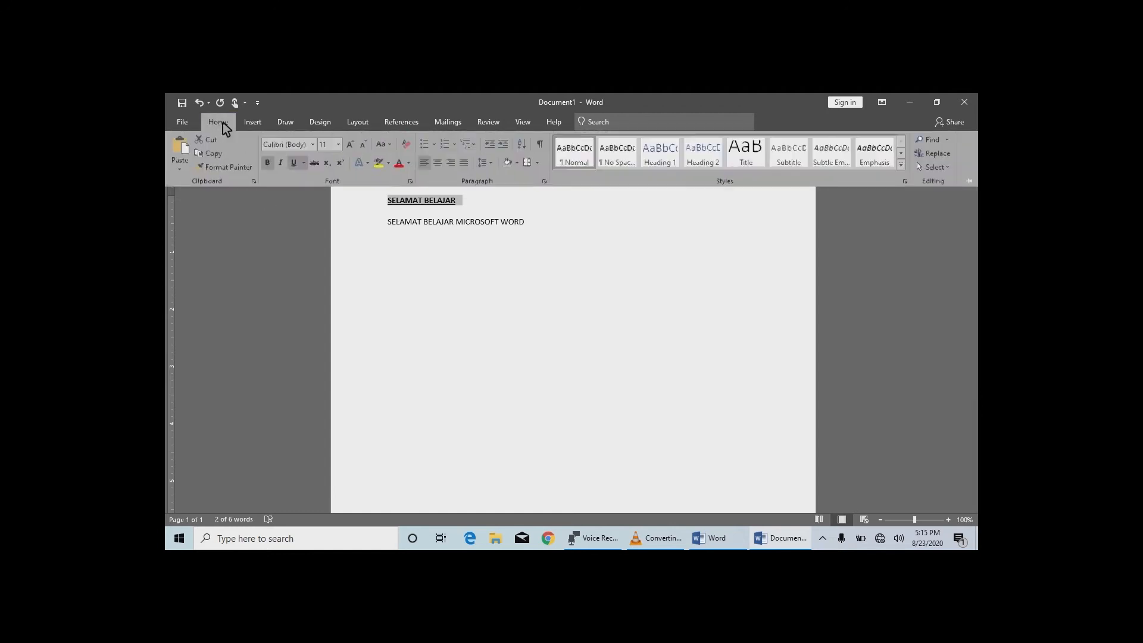
left_click(399, 163)
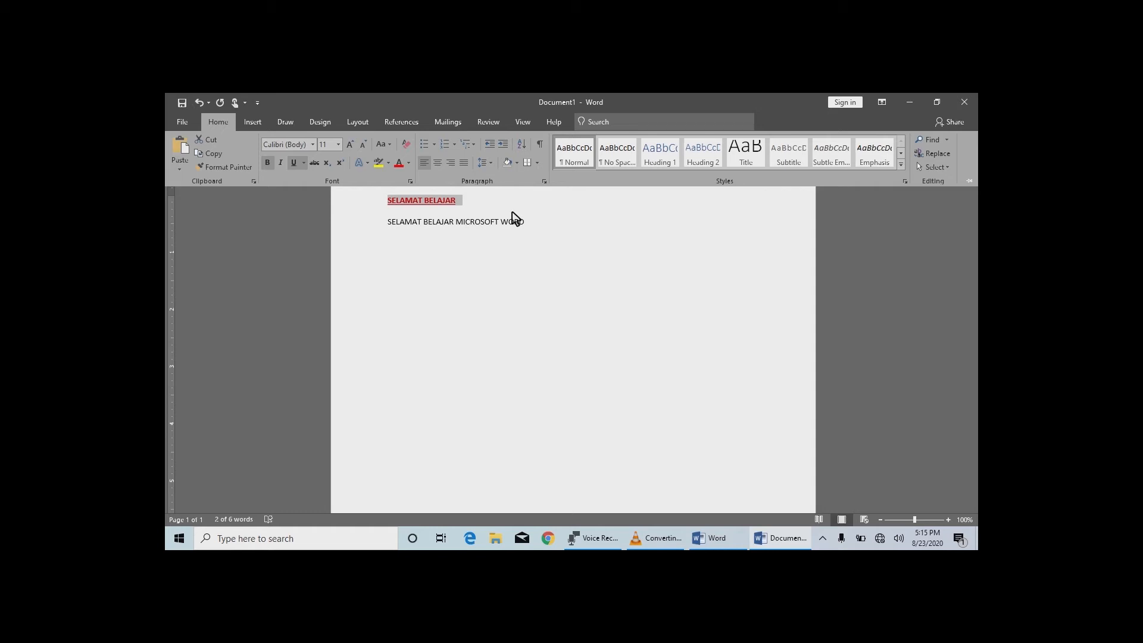
- Set the first line's font to Times New Roman at size 20
left_click(312, 145)
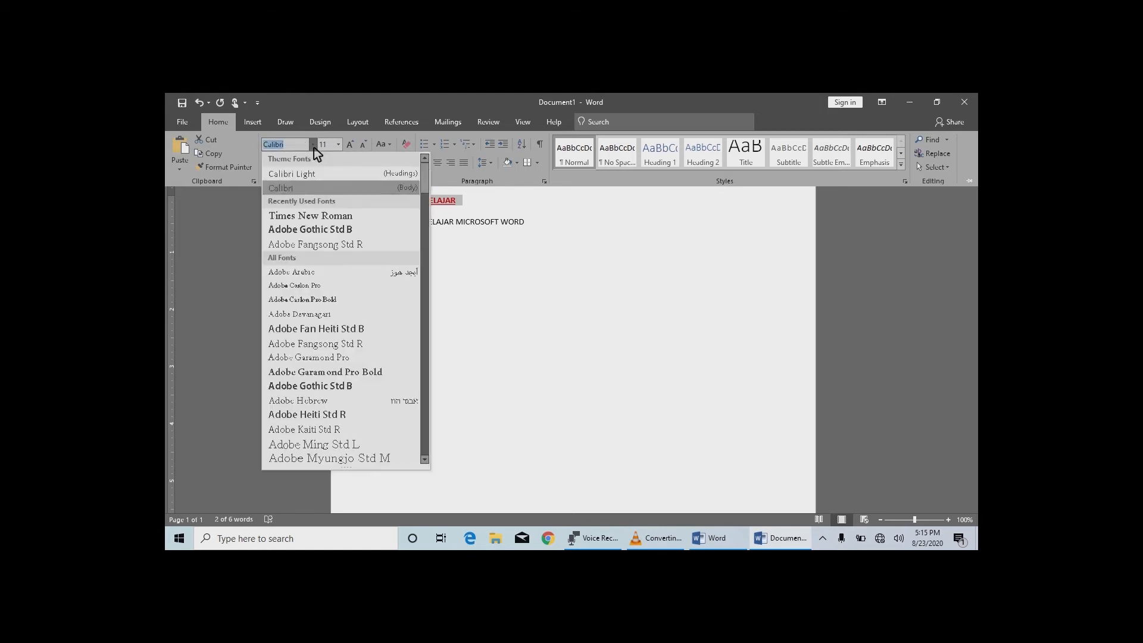
left_click(309, 219)
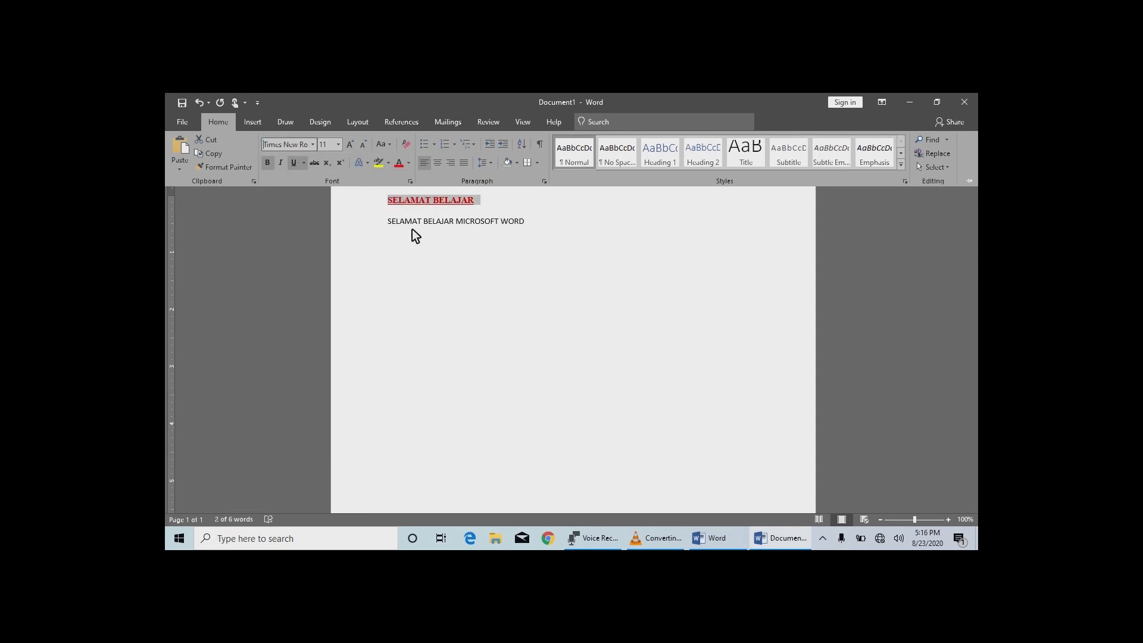
left_click(340, 148)
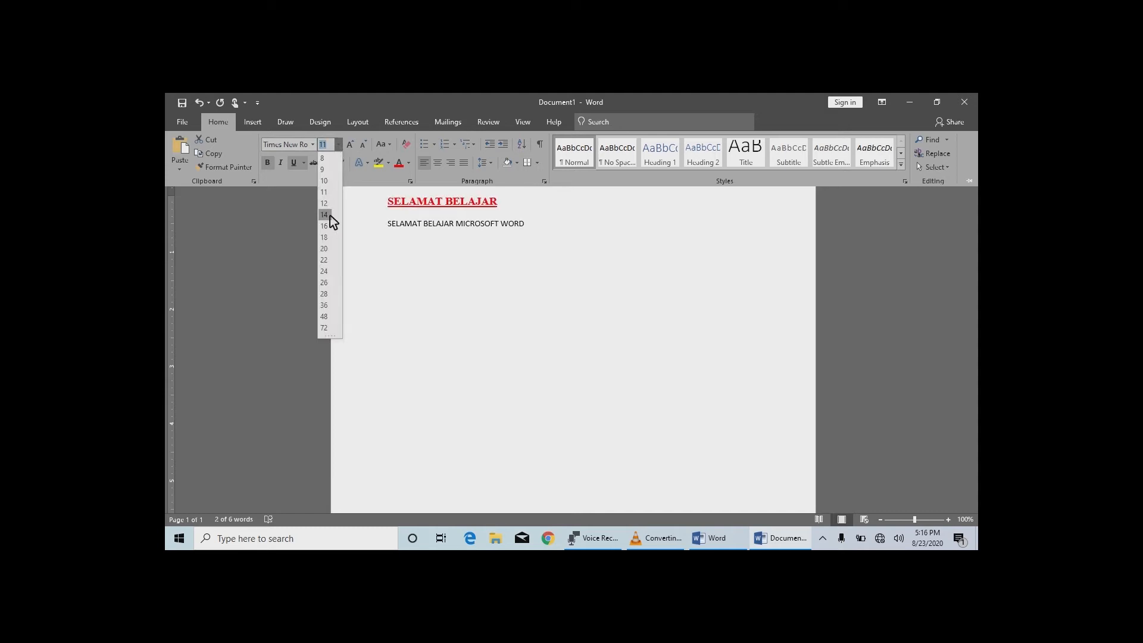
left_click(329, 246)
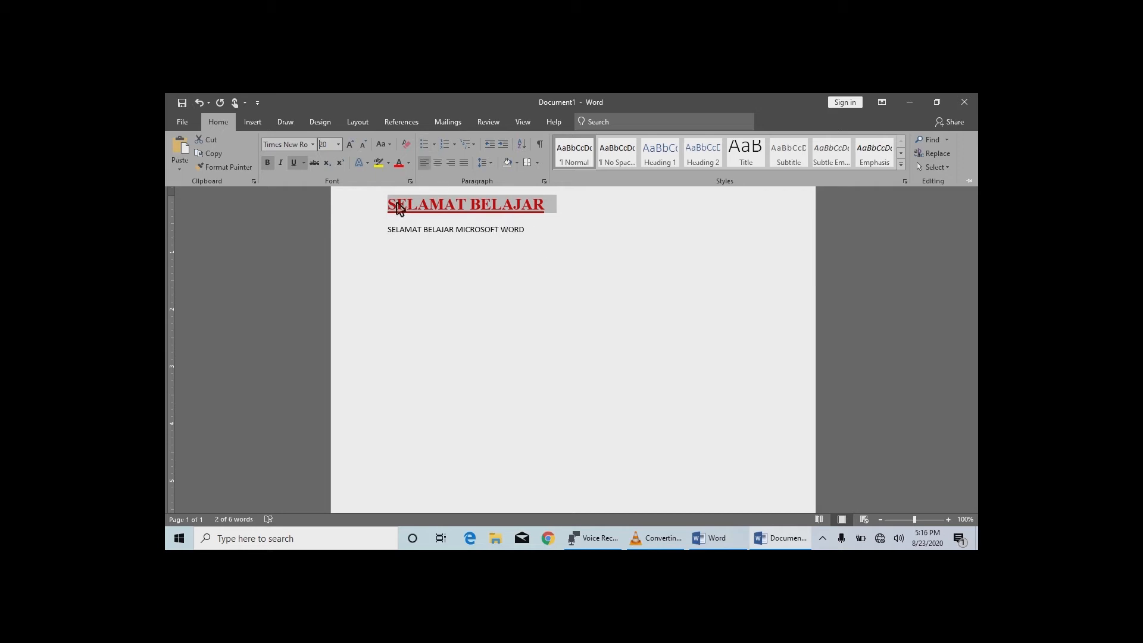
- Centre the red "SELAMAT BELAJAR" heading on the page
left_click(449, 165)
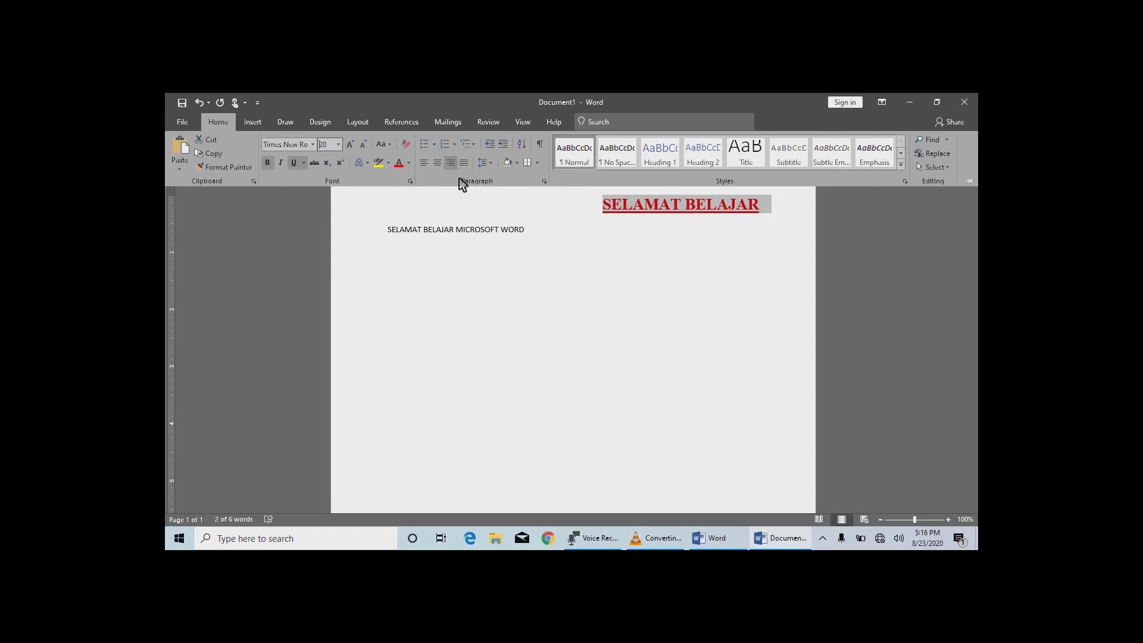
left_click(441, 164)
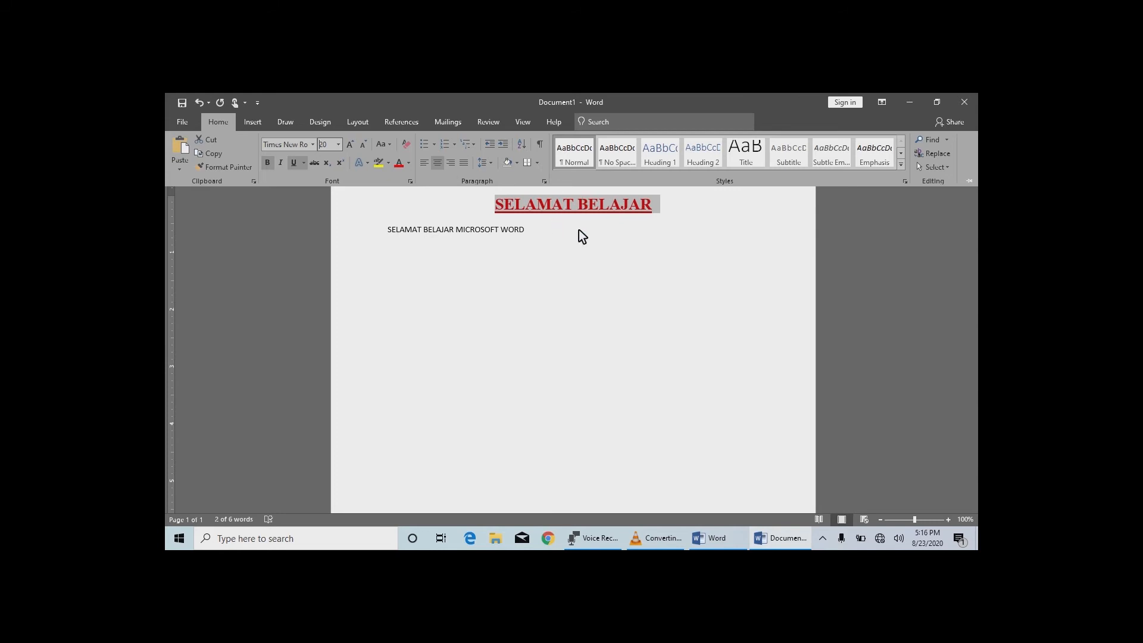
left_click(618, 251)
left_click(618, 251)
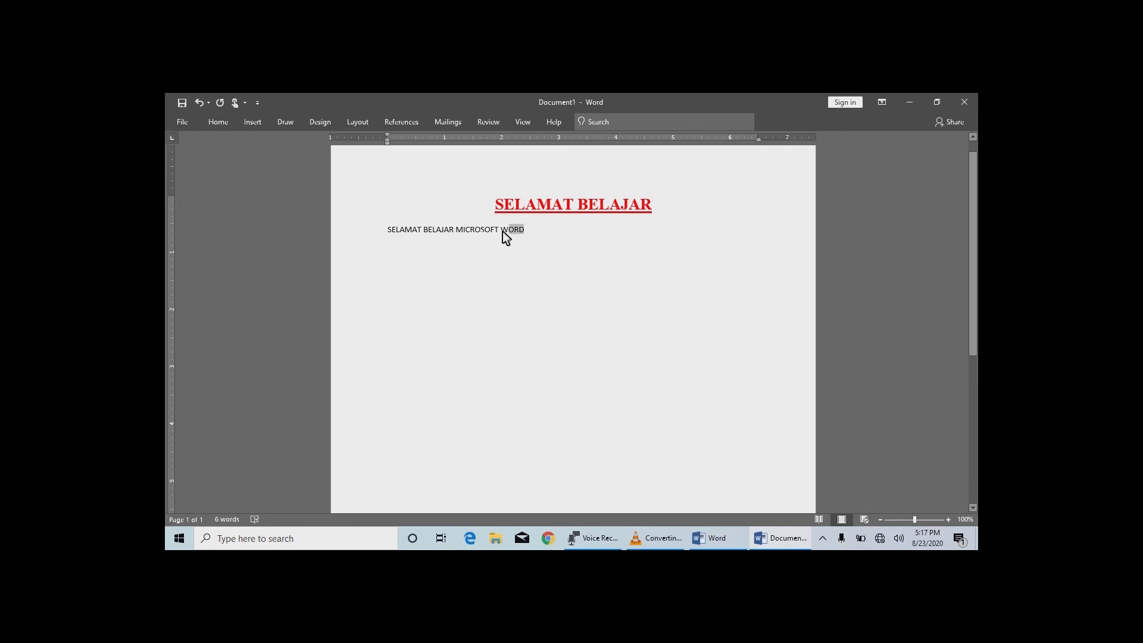
- Copy the whole second line, "SELAMAT BELAJAR MICROSOFT WORD"
left_click_drag(445, 231, 402, 231)
key("ctrl+c")
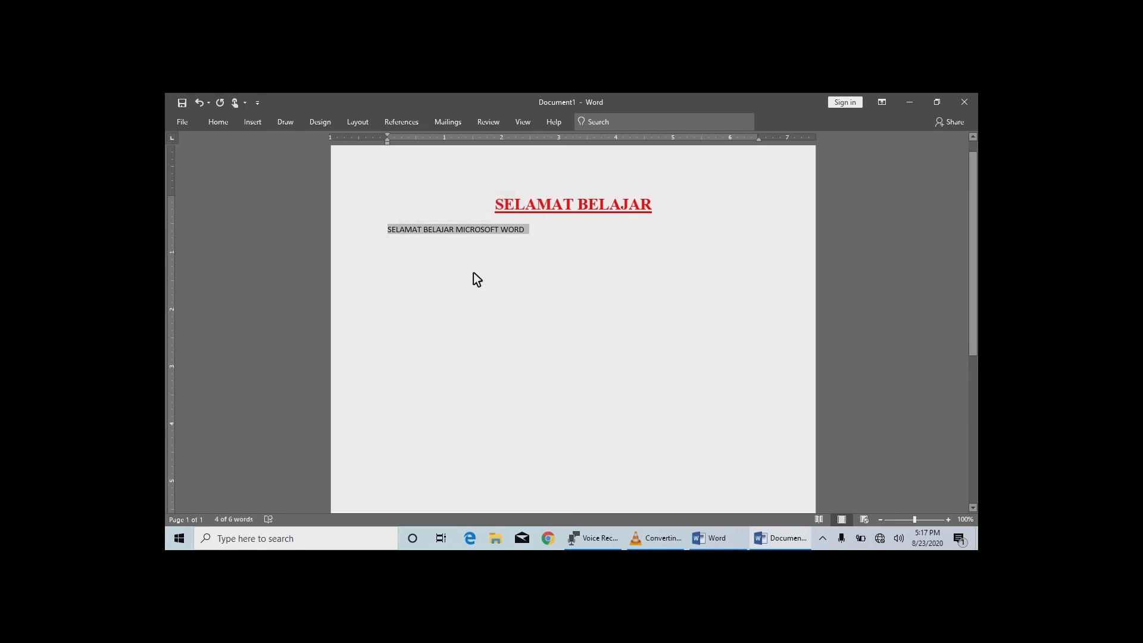
left_click(223, 123)
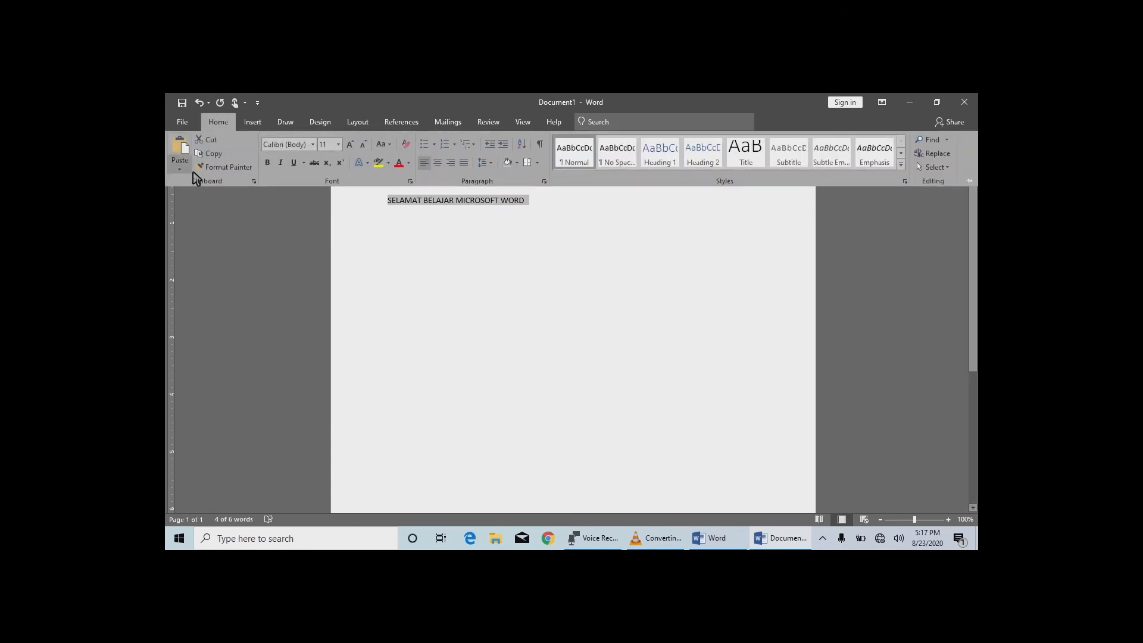
left_click(216, 152)
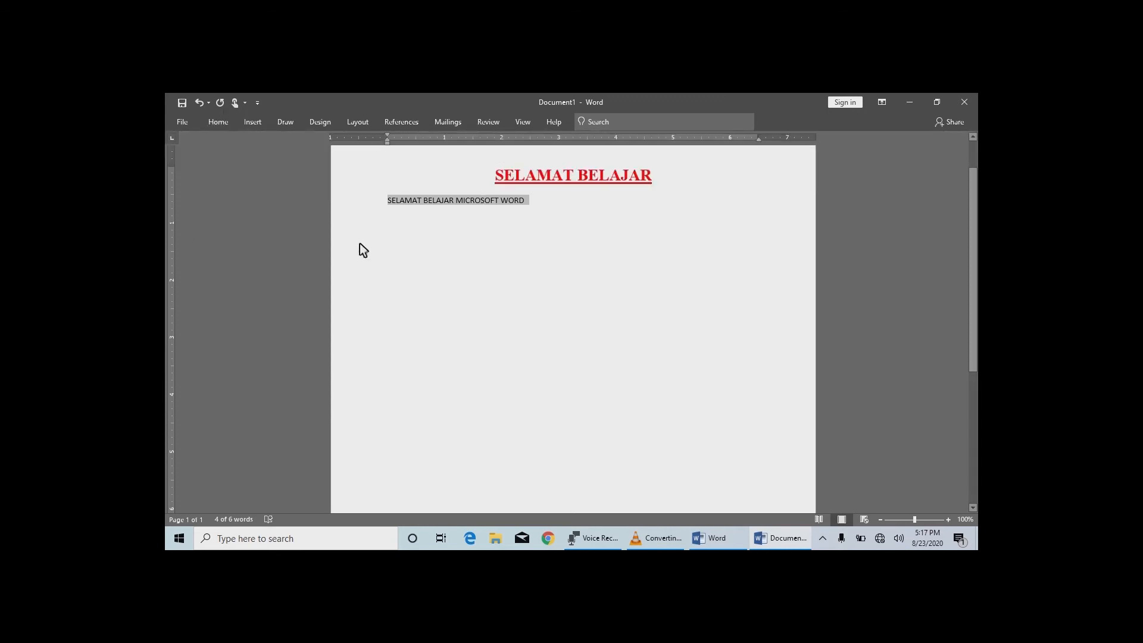
- Paste the copied line three times below the original, each copy on its own new line
left_click(541, 207)
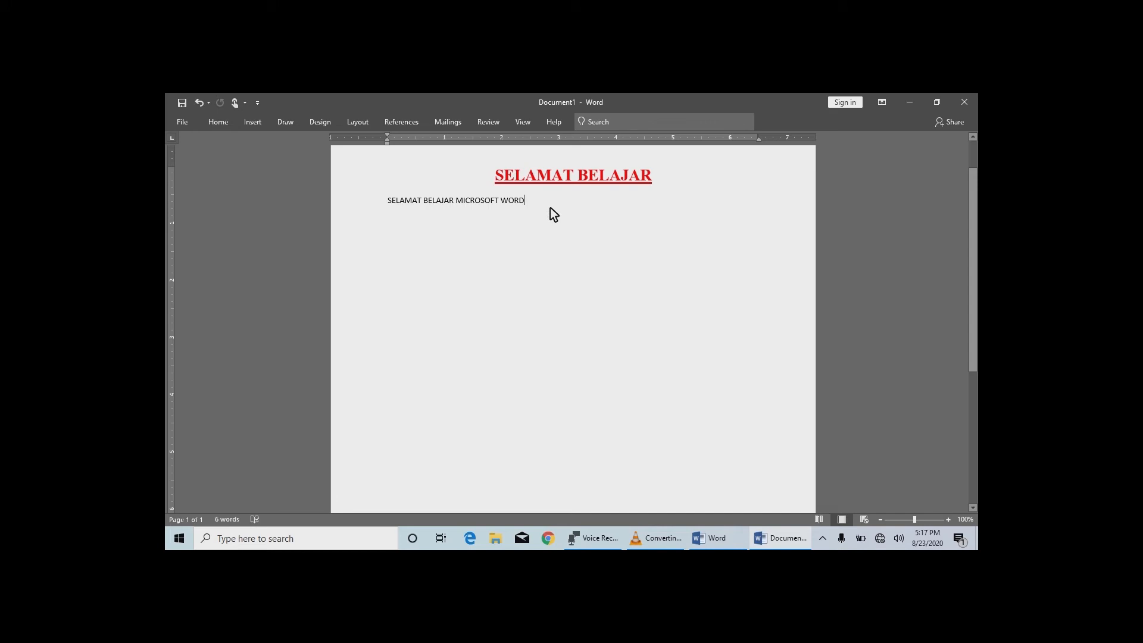
key("Return")
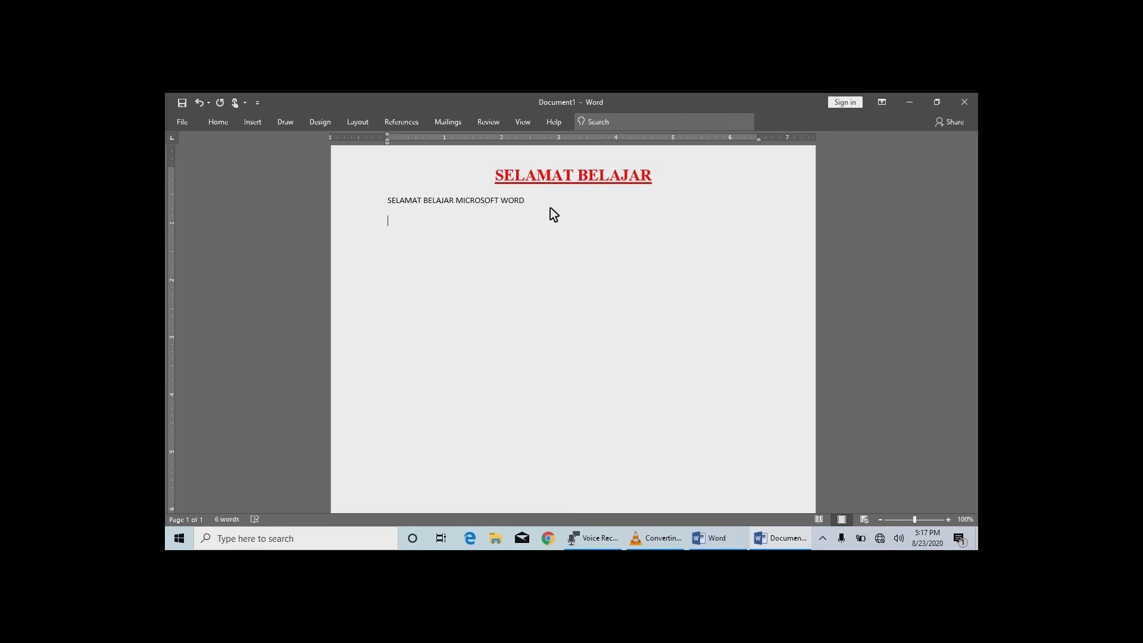
key("ctrl+v")
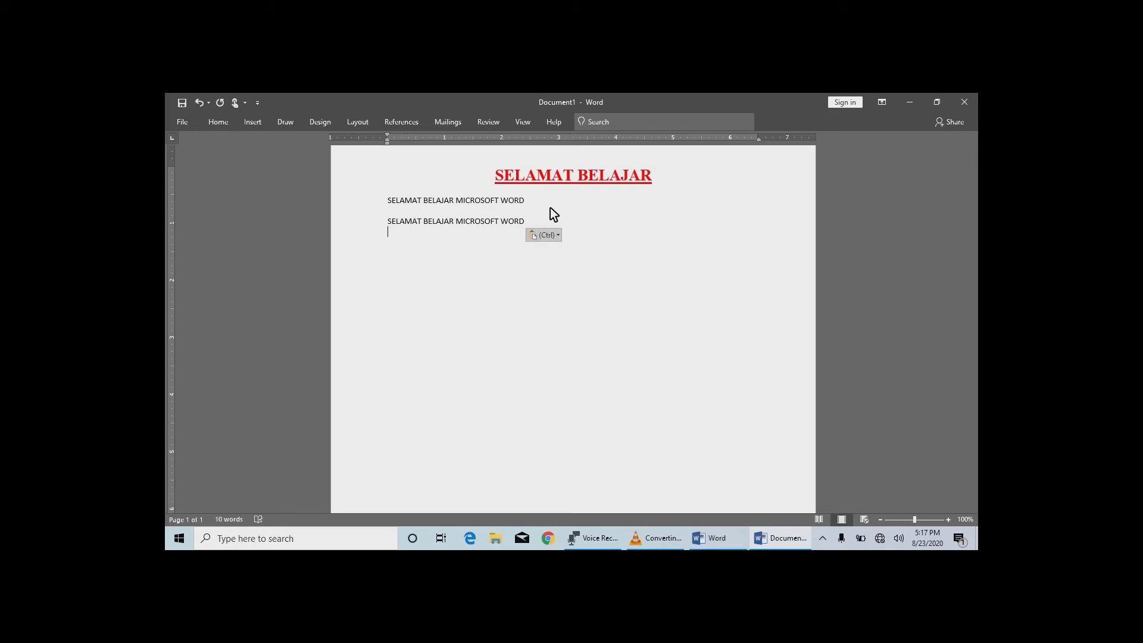
key("Return")
key("ctrl+v")
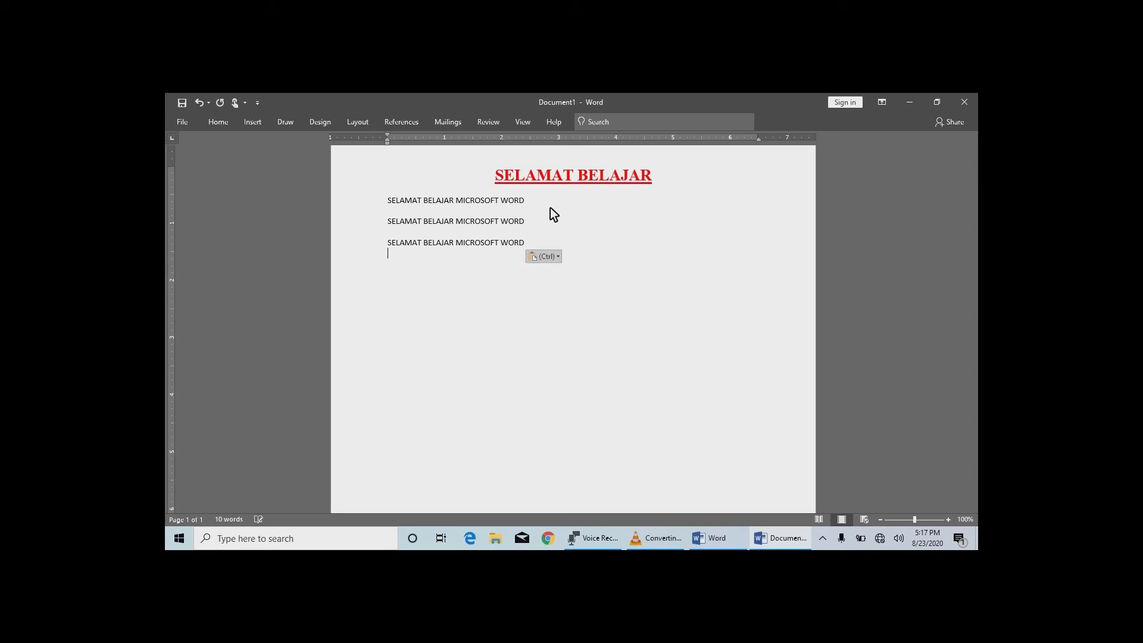
key("Return")
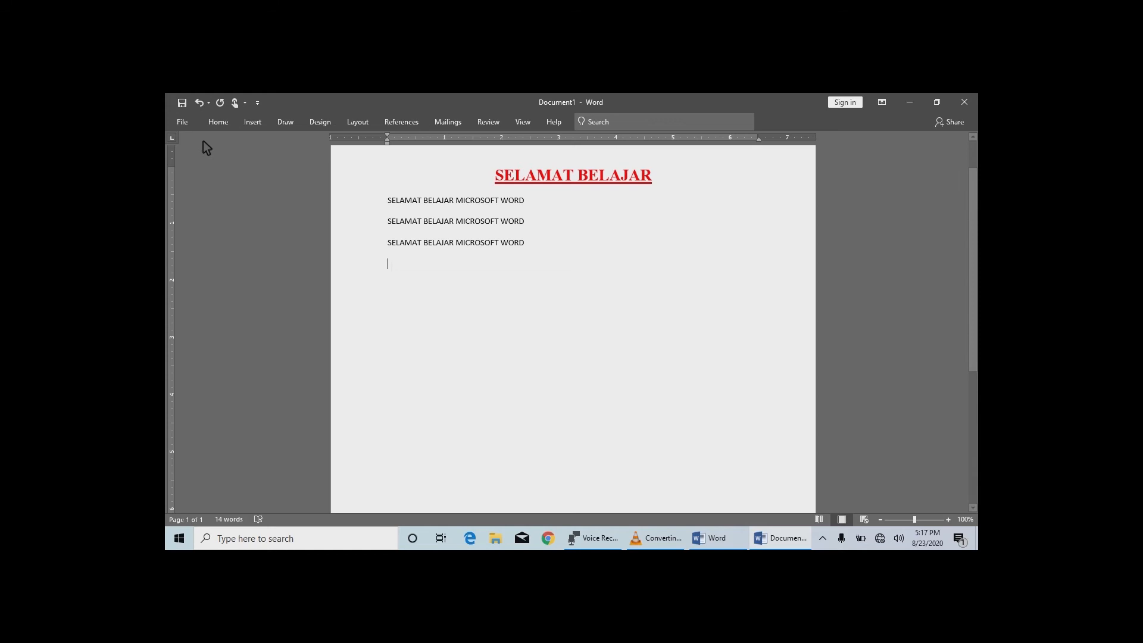
left_click(216, 127)
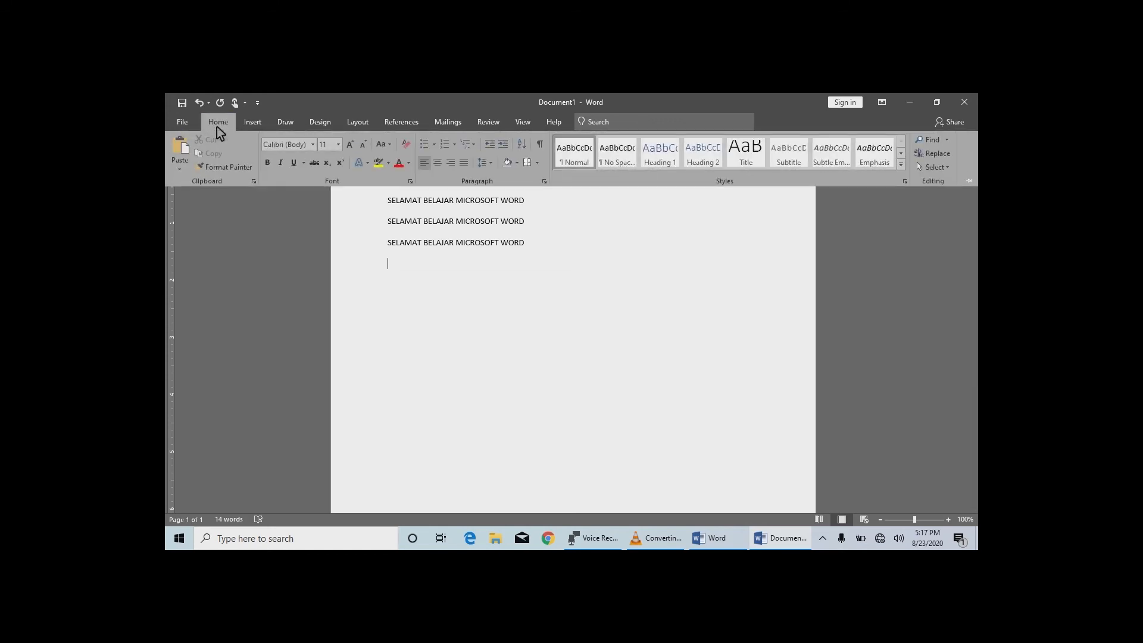
left_click(188, 155)
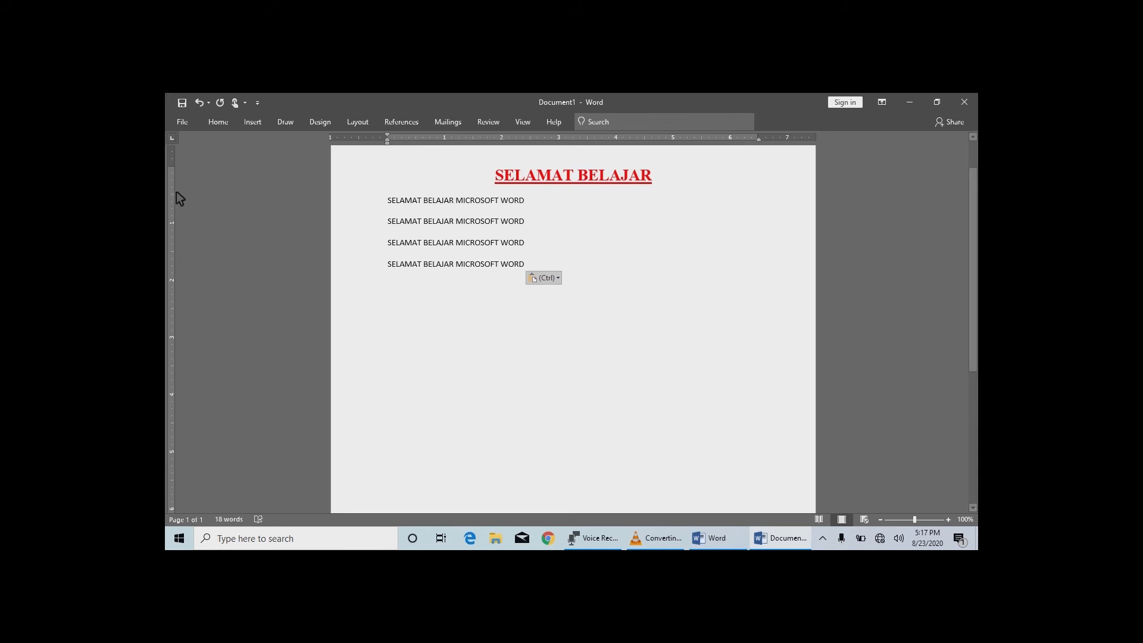
- Paste two more copies of the "SELAMAT BELAJAR MICROSOFT WORD" line at the end, separated by a blank line
left_click(217, 125)
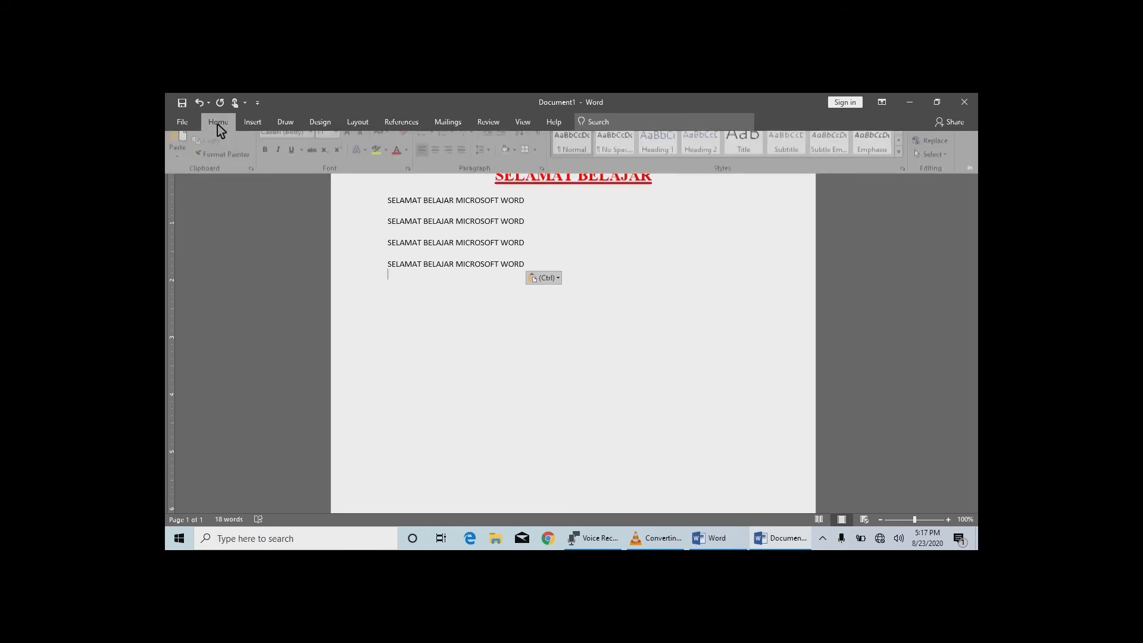
left_click(186, 148)
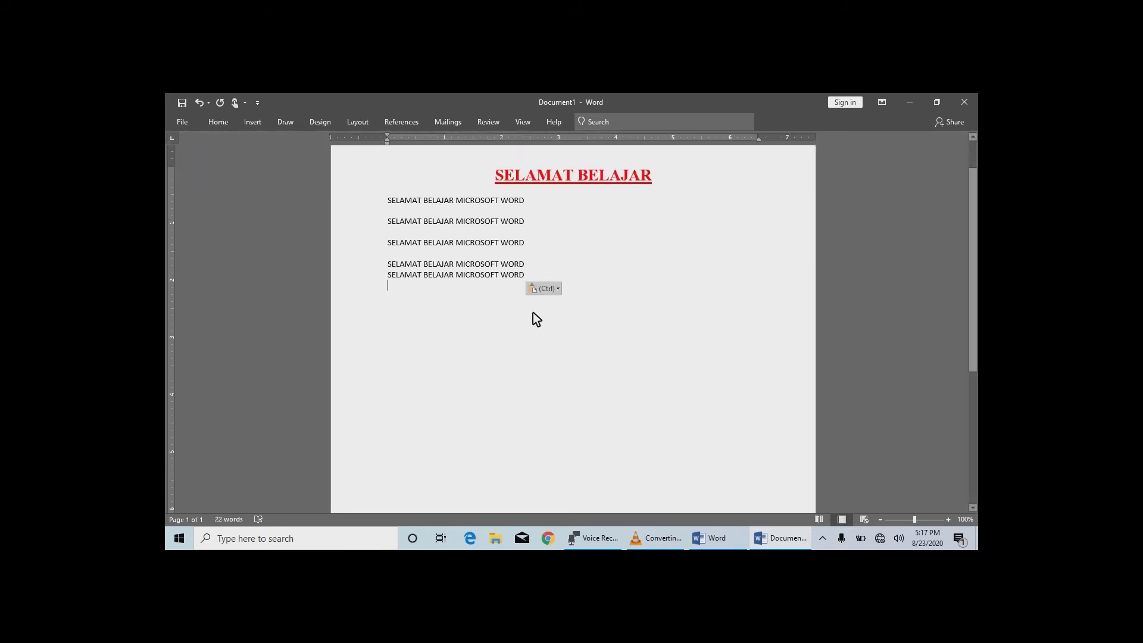
key("Return")
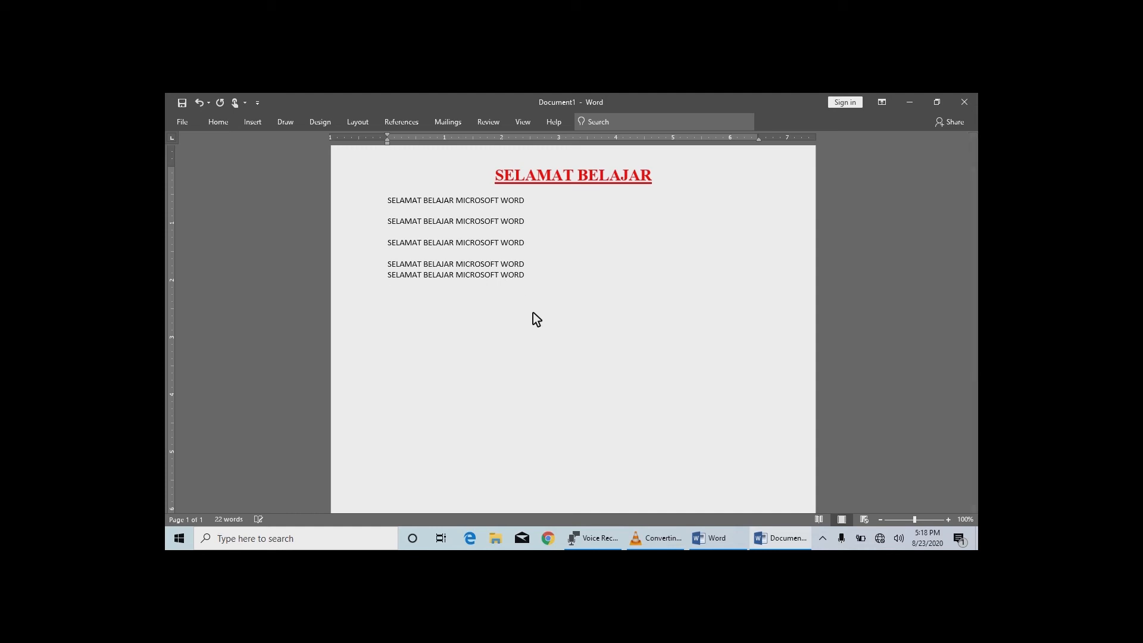
left_click(187, 125)
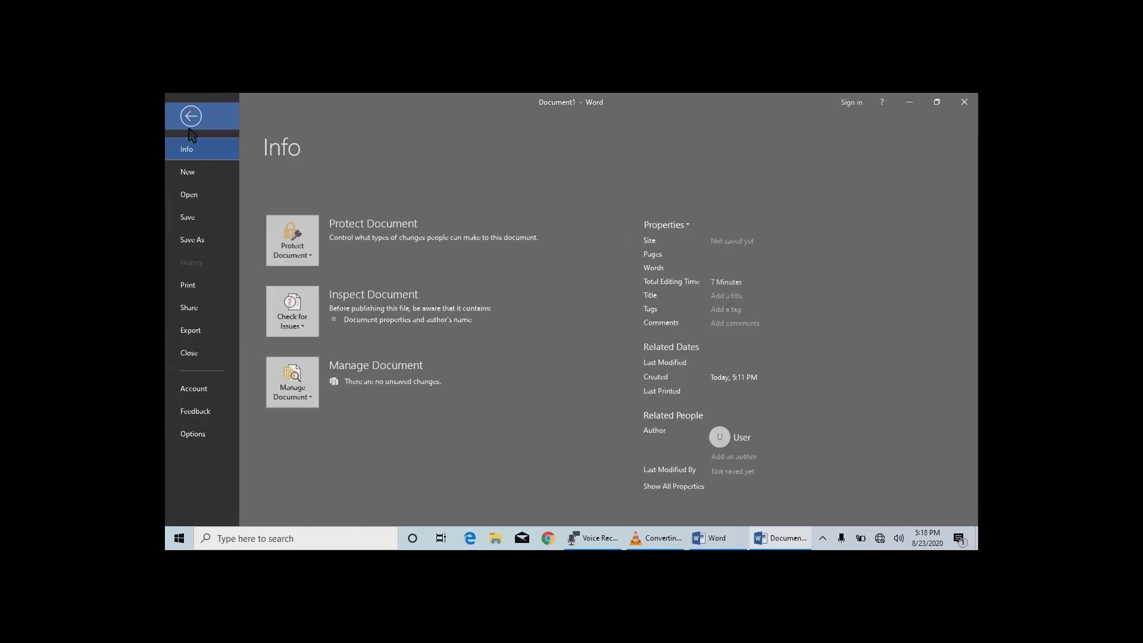
left_click(190, 118)
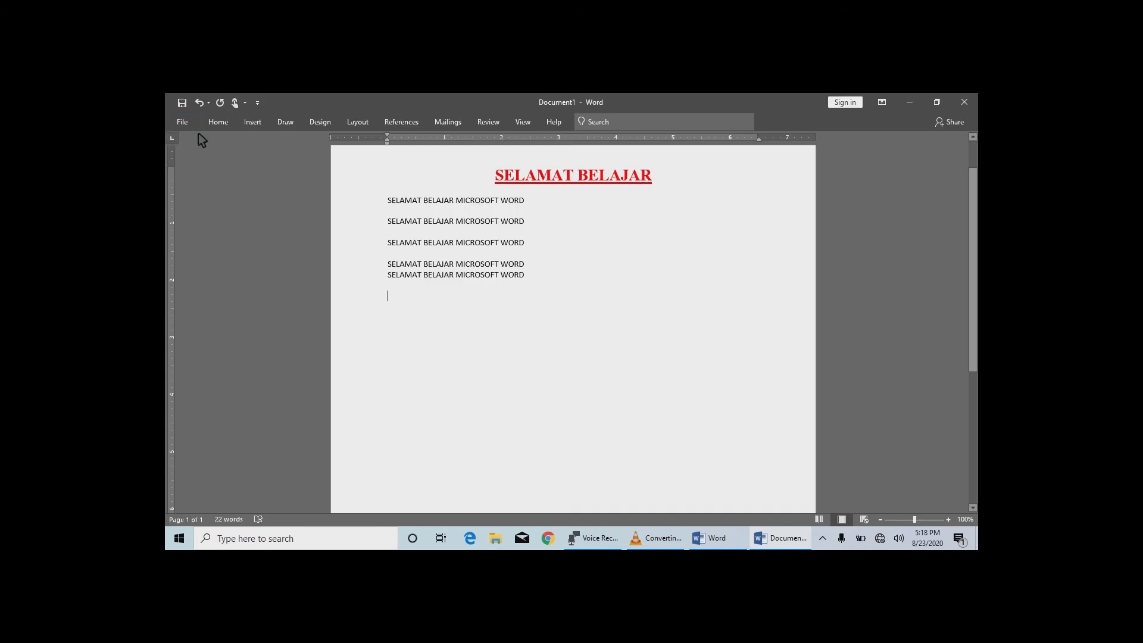
left_click(218, 122)
left_click(182, 152)
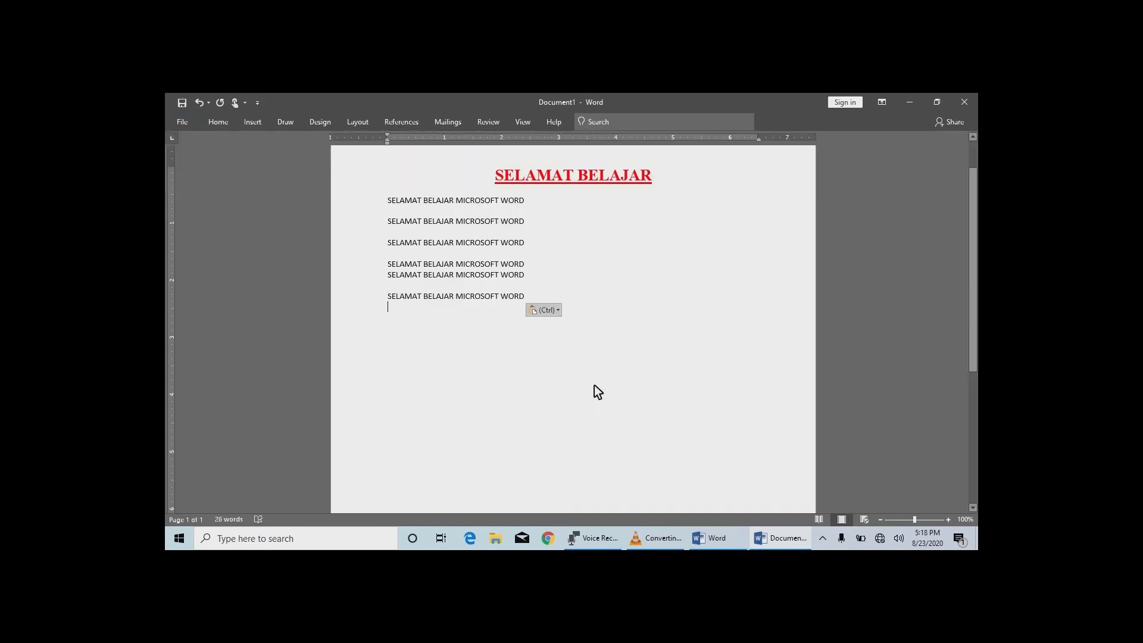
key("Return")
- Change the text colour of the last "SELAMAT BELAJAR MICROSOFT WORD" line to dark blue
left_click_drag(527, 298, 412, 297)
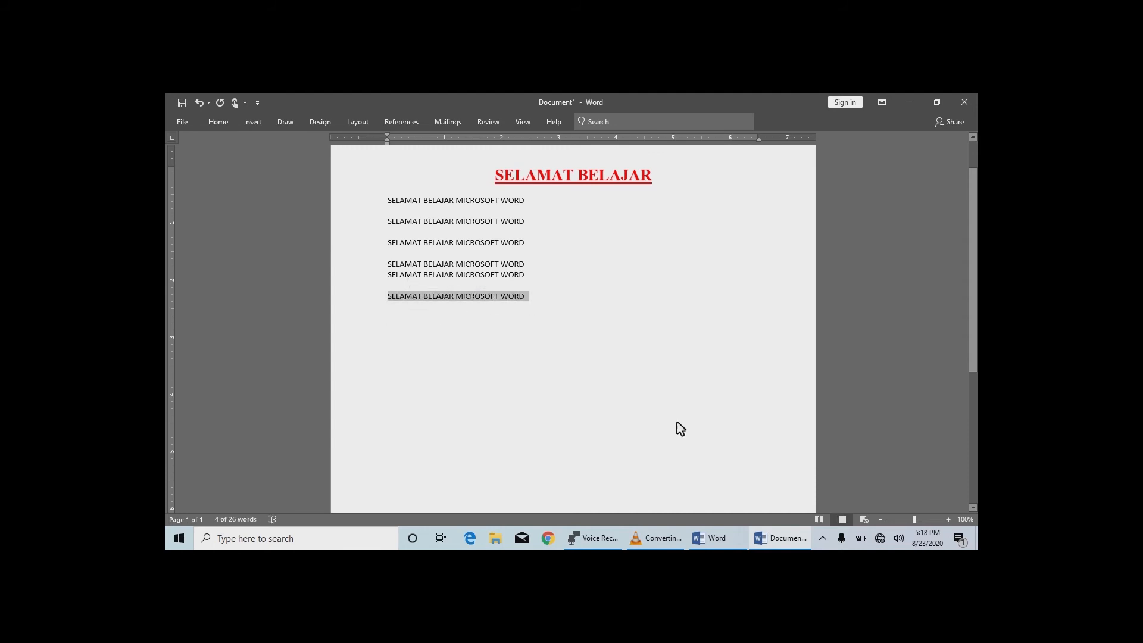
left_click(227, 126)
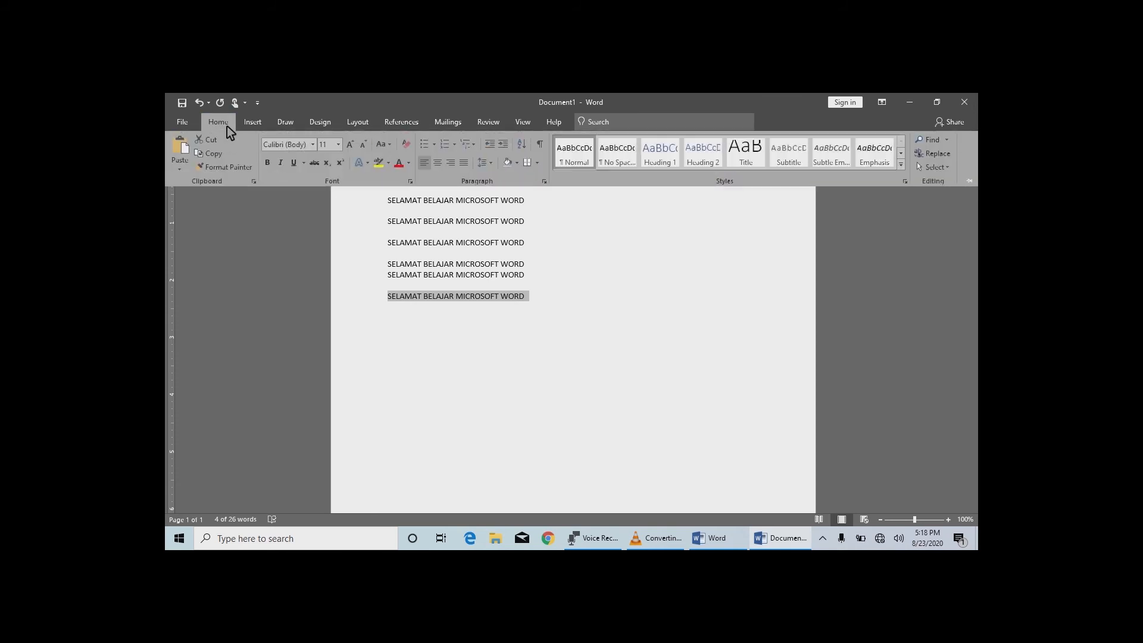
left_click(412, 161)
left_click(442, 239)
- Set the last line's font to Adobe Gothic Std B at size 18
left_click(314, 146)
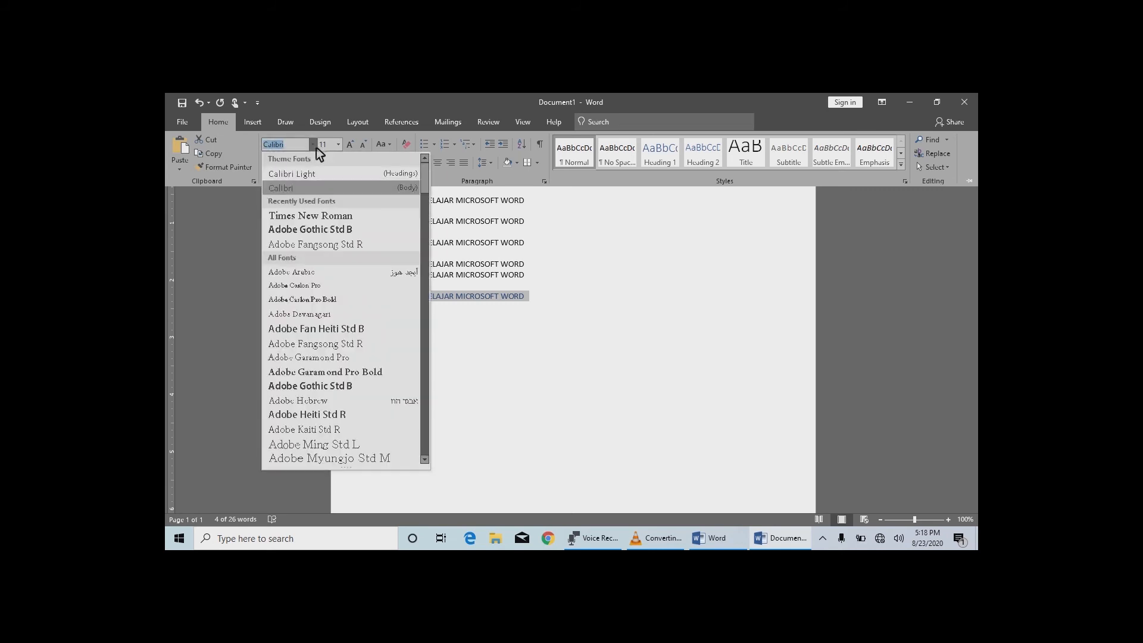
left_click(313, 232)
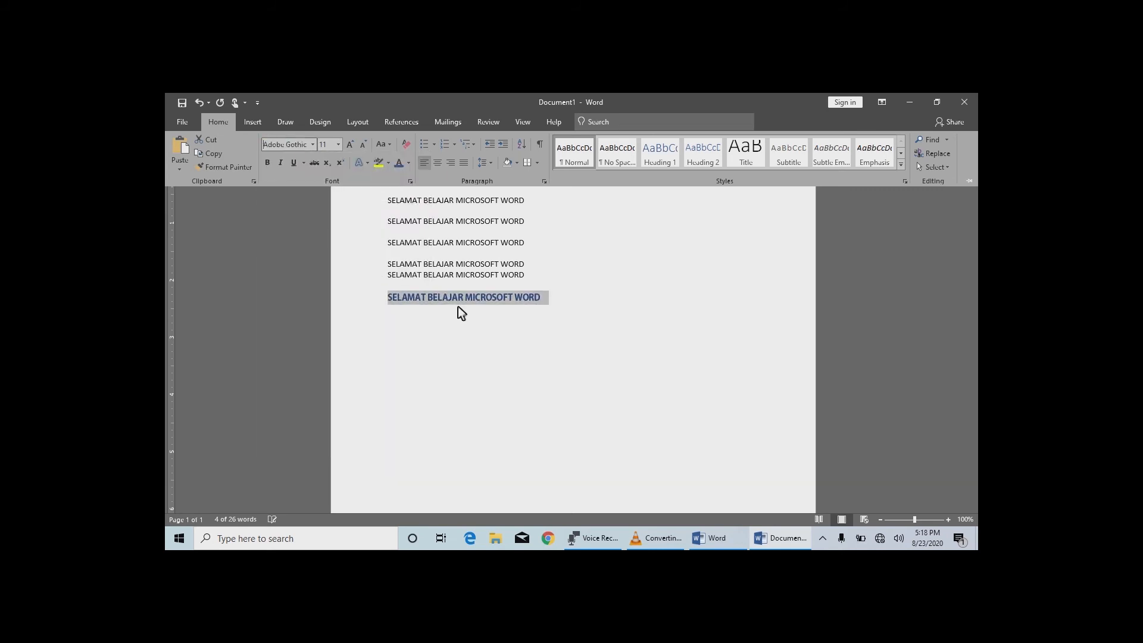
left_click(337, 145)
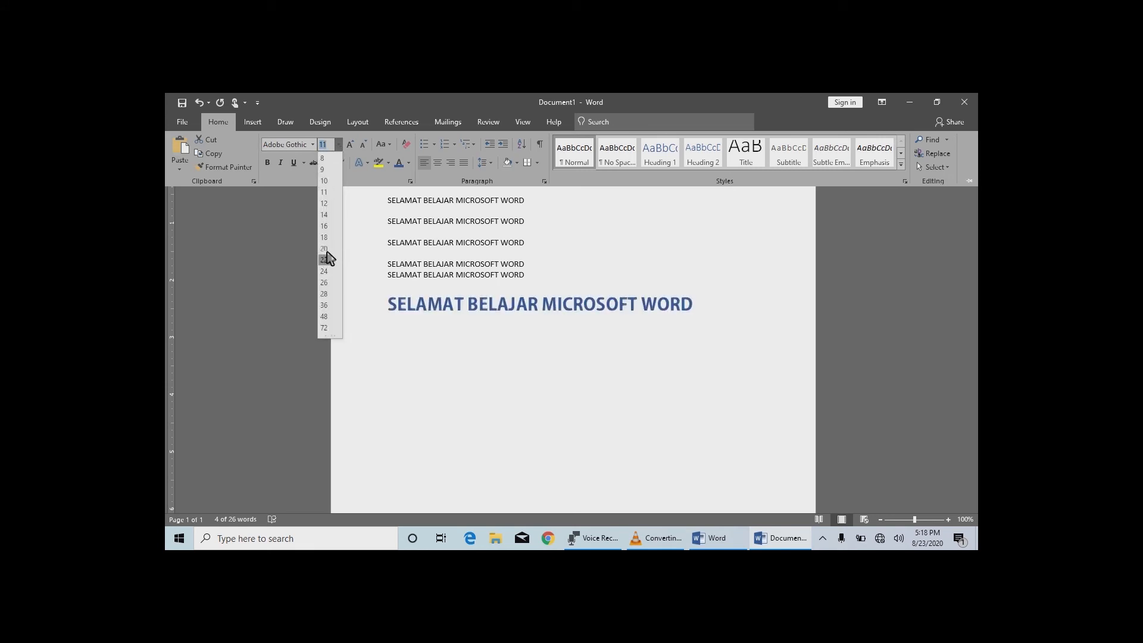
left_click(324, 237)
key("ctrl+F1")
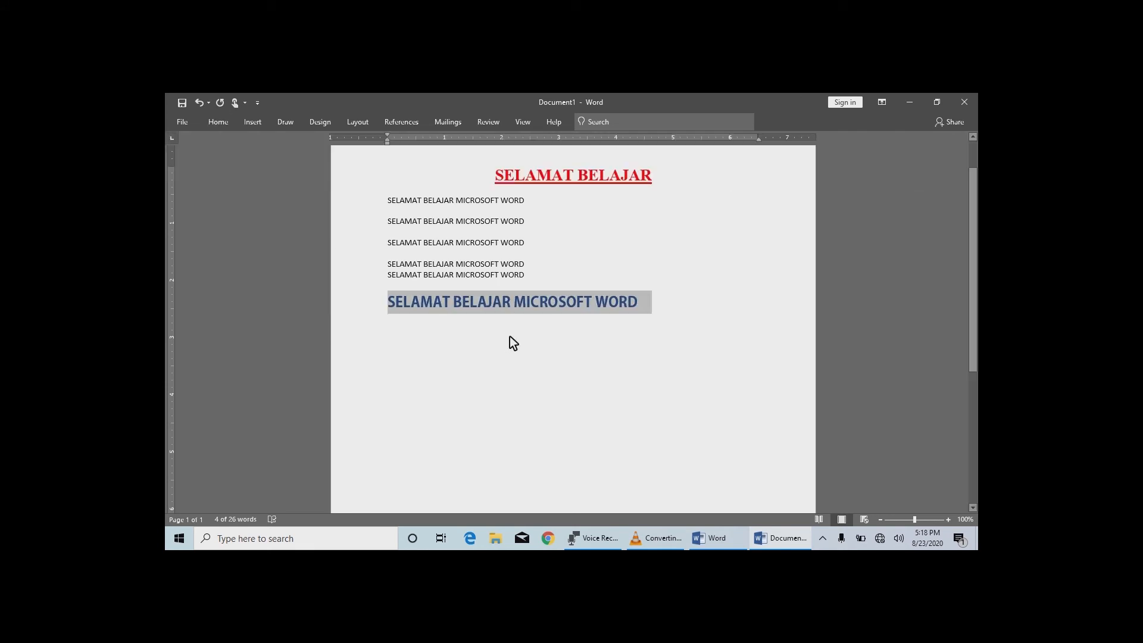
left_click(509, 337)
- Make the fourth "SELAMAT BELAJAR MICROSOFT WORD" line bold and italic with yellow text
left_click_drag(527, 264, 387, 264)
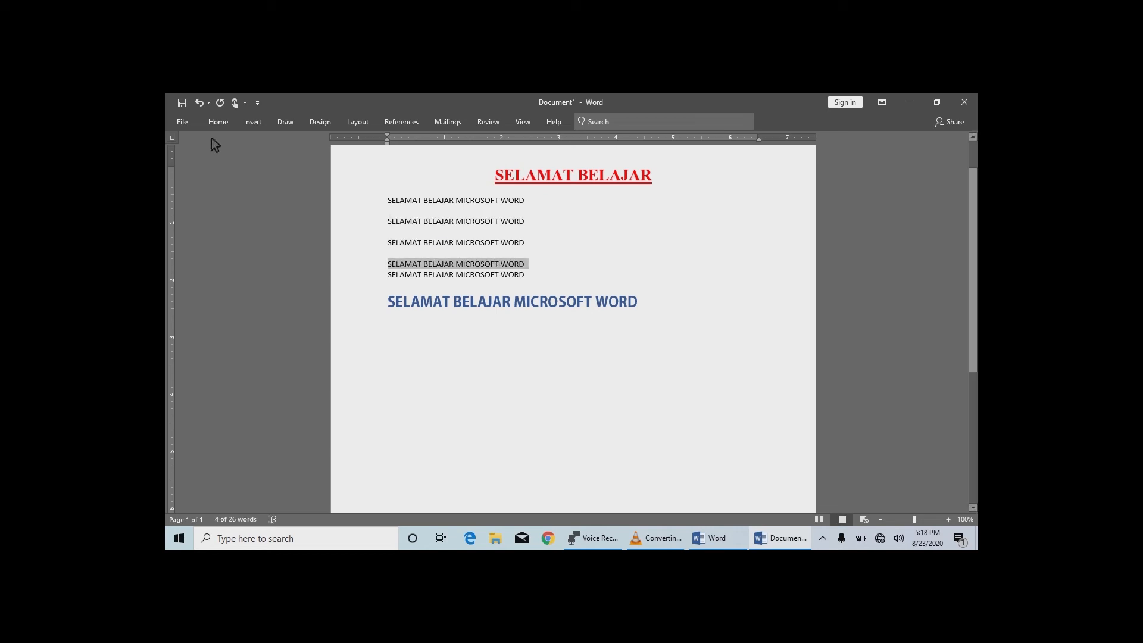
left_click(217, 121)
left_click(266, 168)
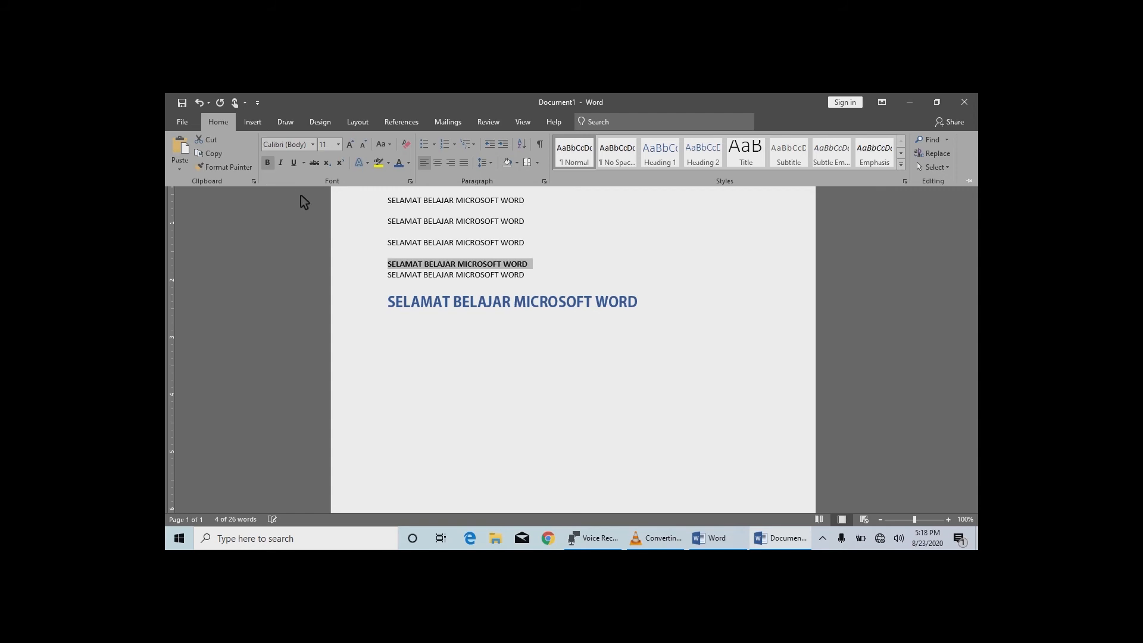
left_click(280, 164)
left_click(412, 164)
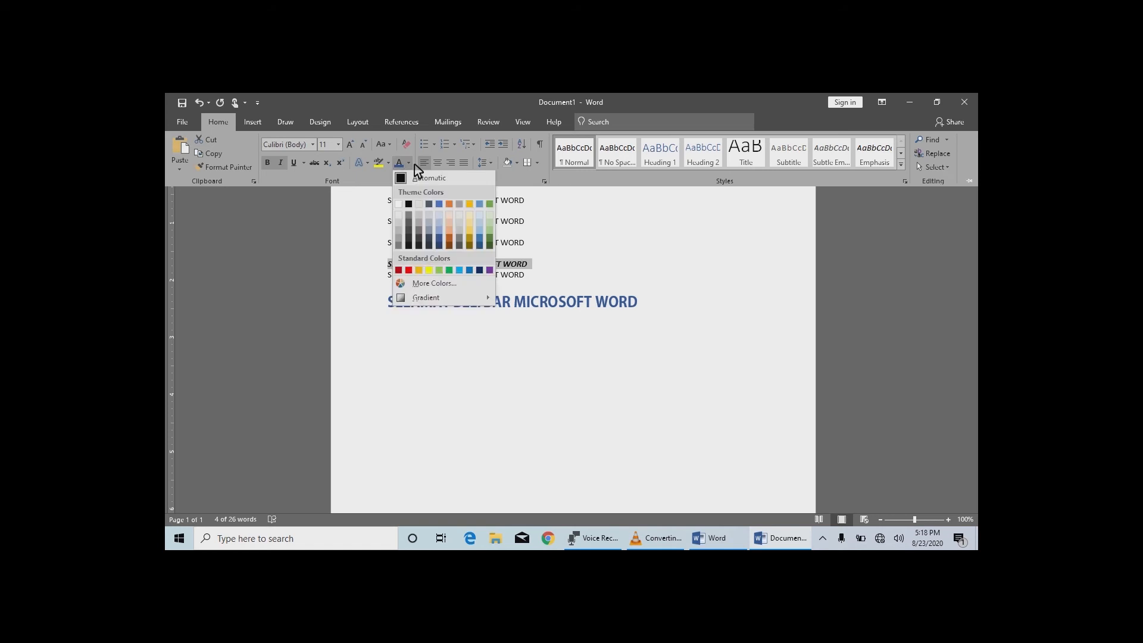
left_click(433, 270)
left_click(554, 267)
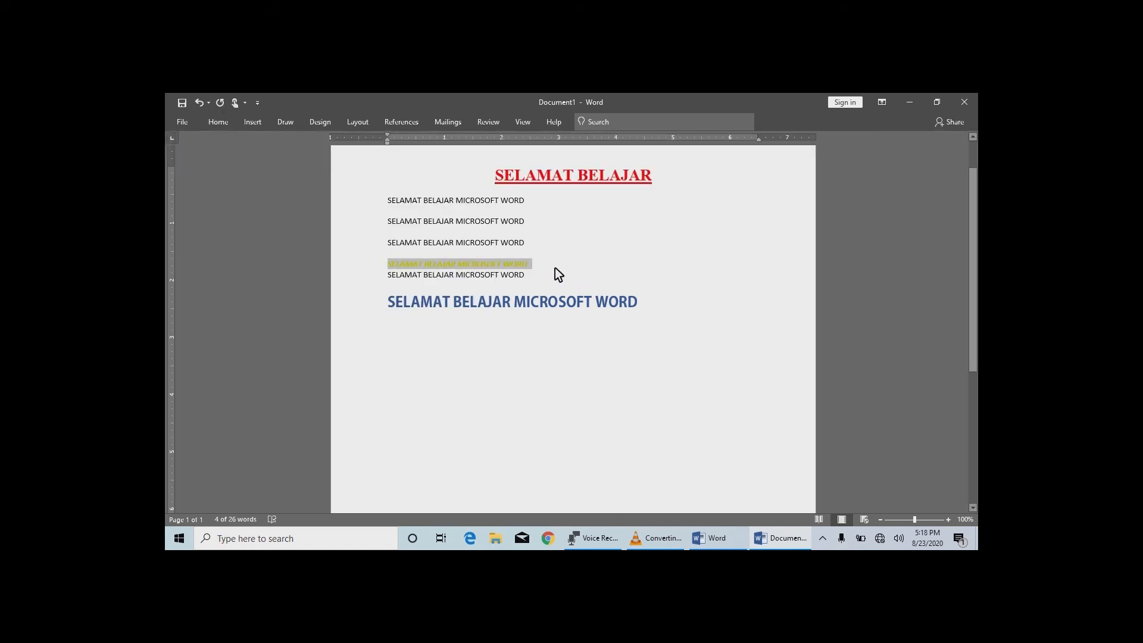
left_click(530, 246)
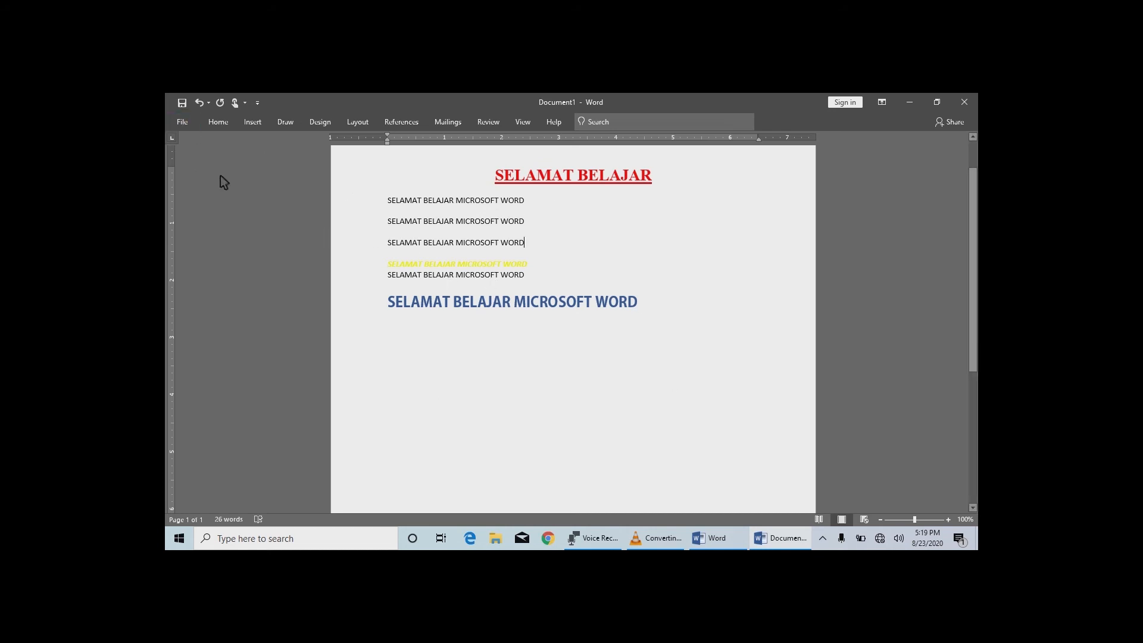
- Save the document as "pelajaran pertama" in the Documents folder and close it
left_click(191, 122)
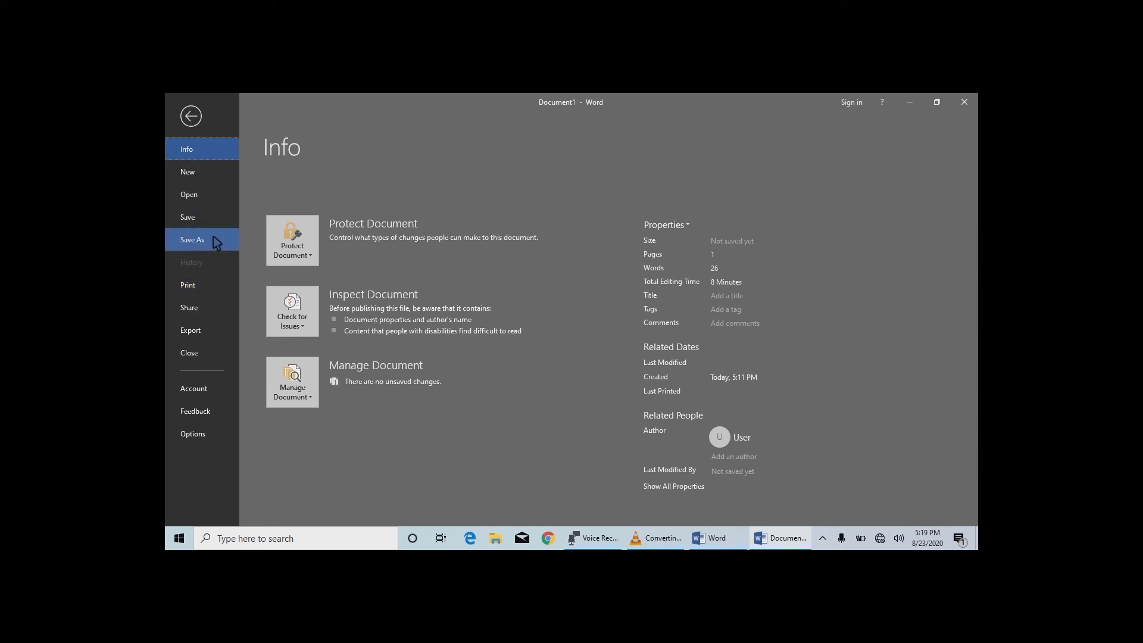
left_click(208, 219)
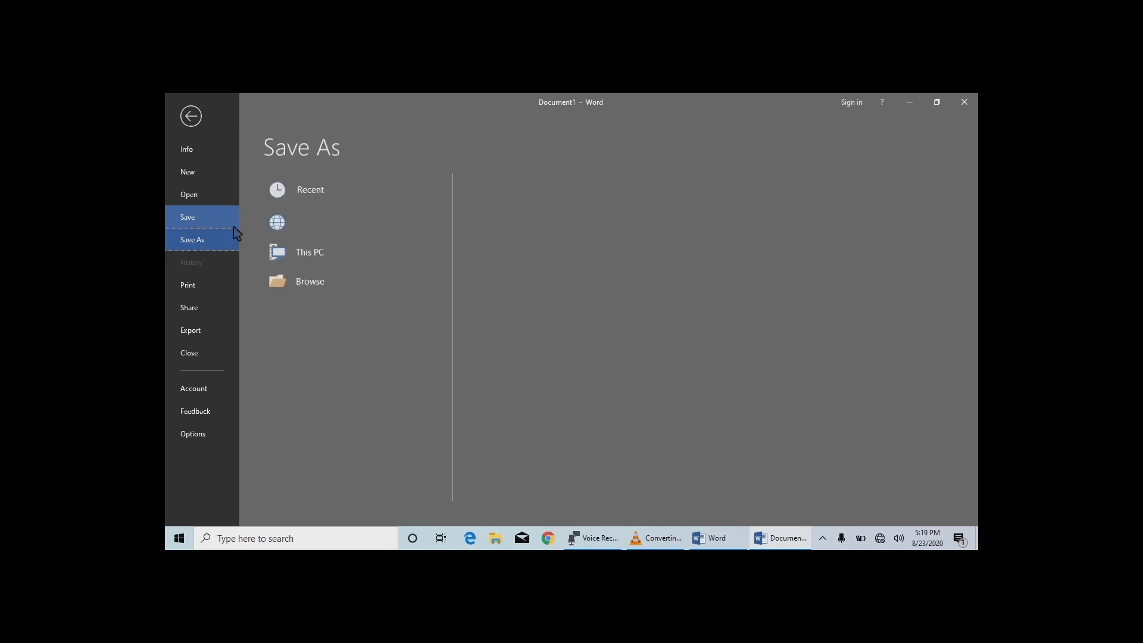
left_click(313, 318)
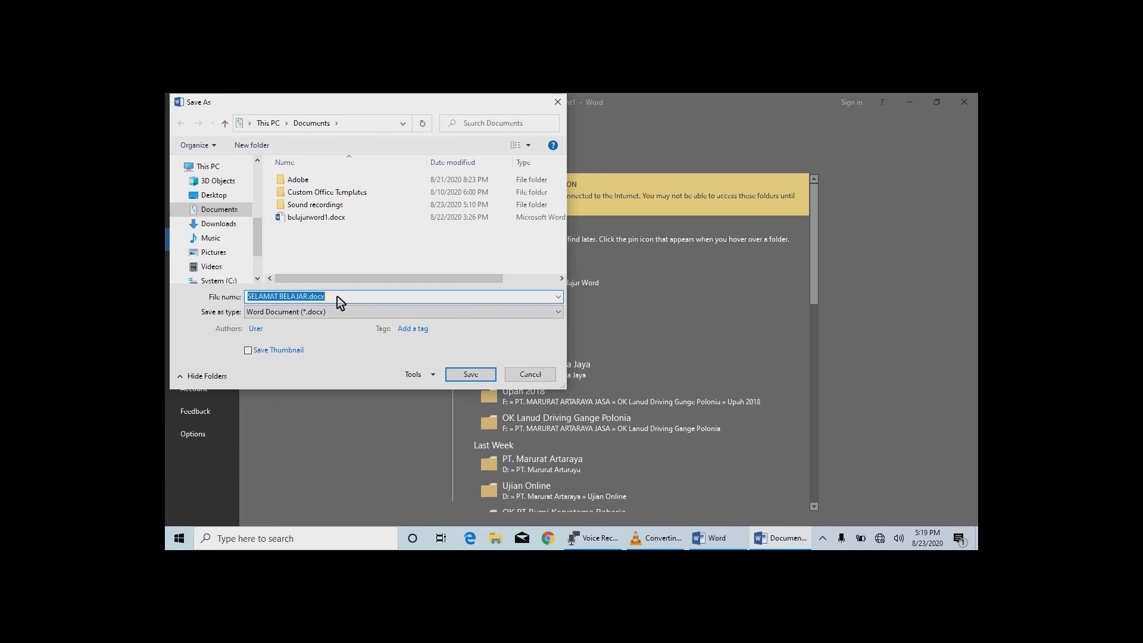
type("pelajaran pertama")
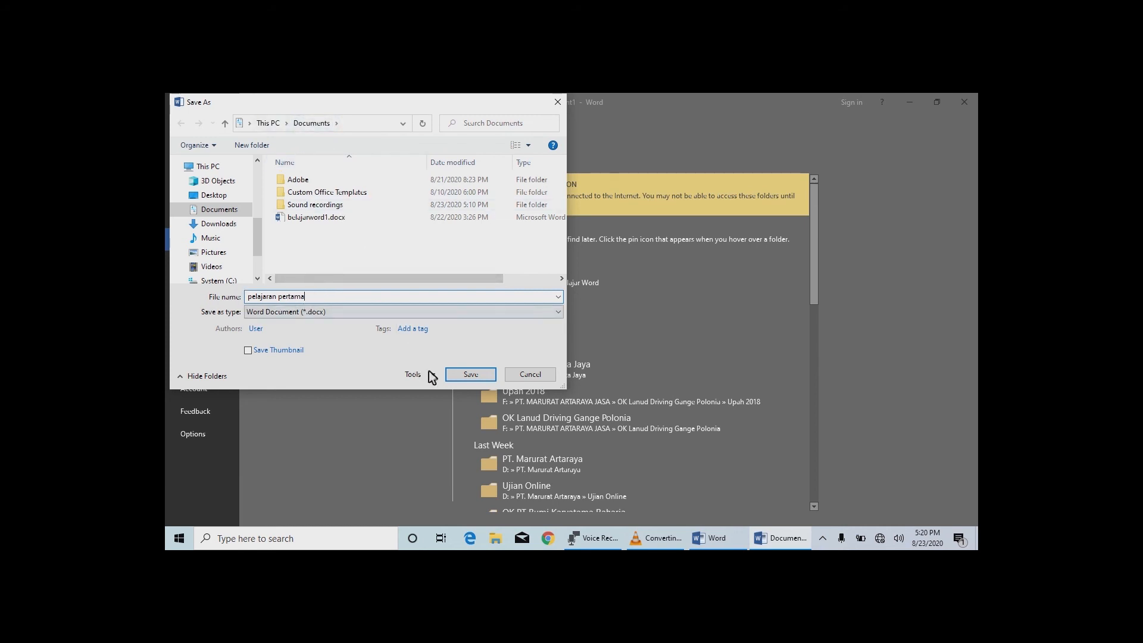
left_click(461, 373)
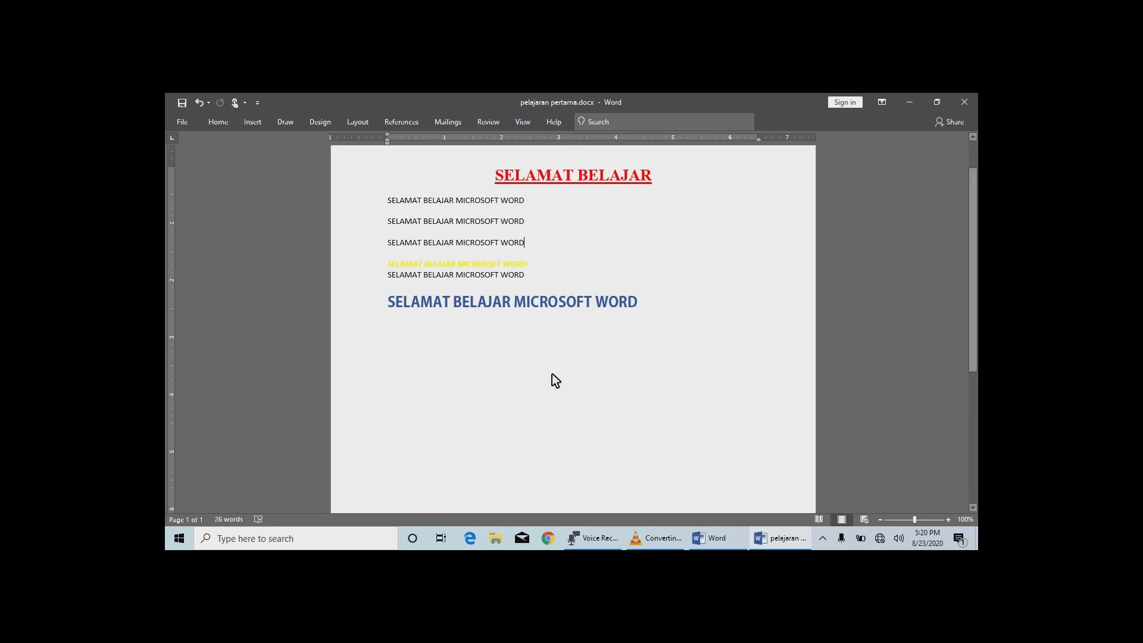
left_click(196, 126)
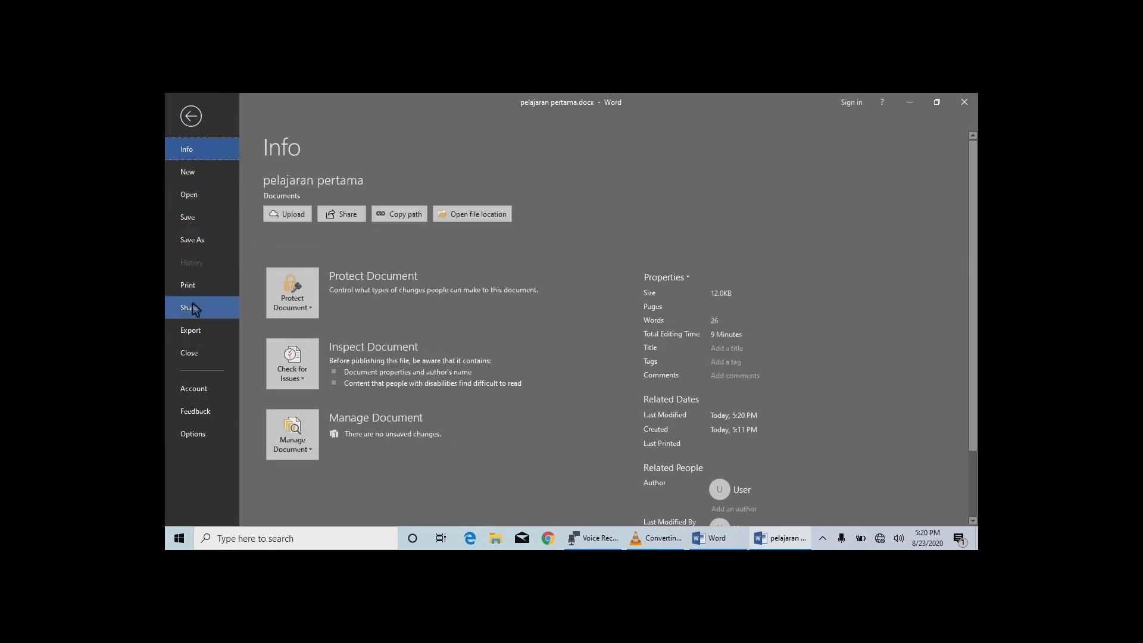
left_click(202, 351)
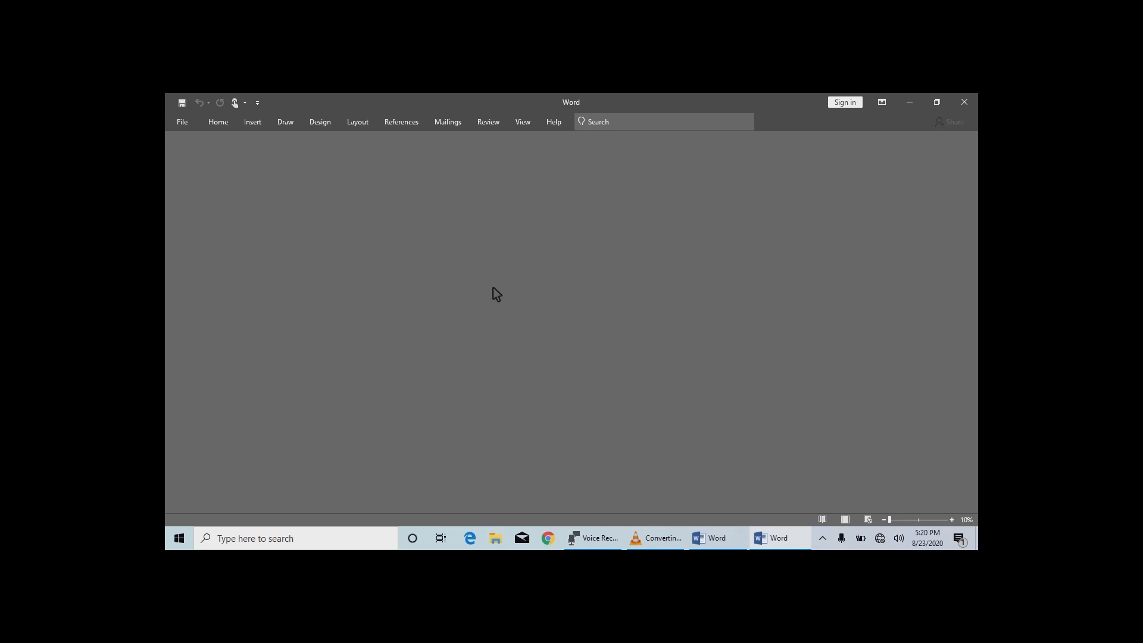
- Reopen "pelajaran pertama.docx" from the Documents folder
left_click(188, 119)
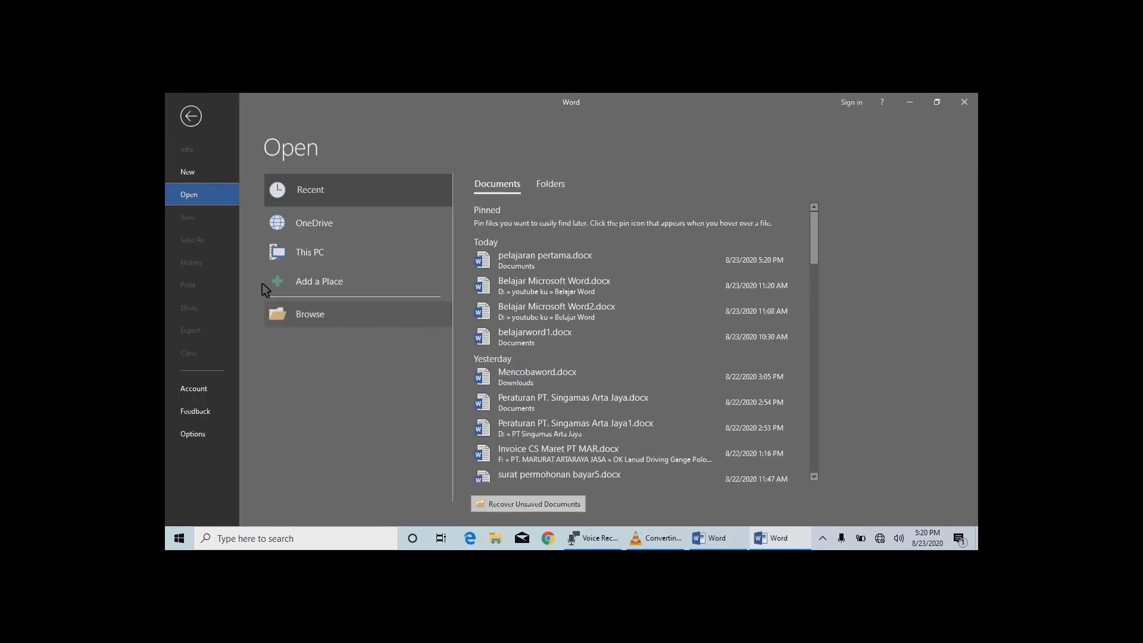
left_click(323, 321)
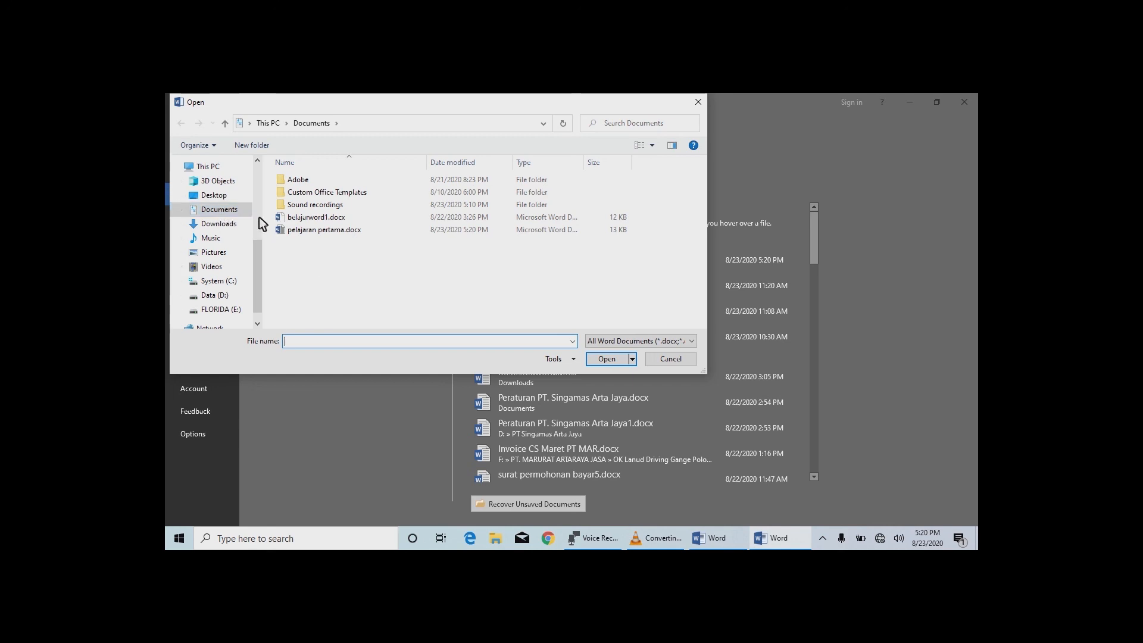
left_click(348, 231)
left_click(601, 359)
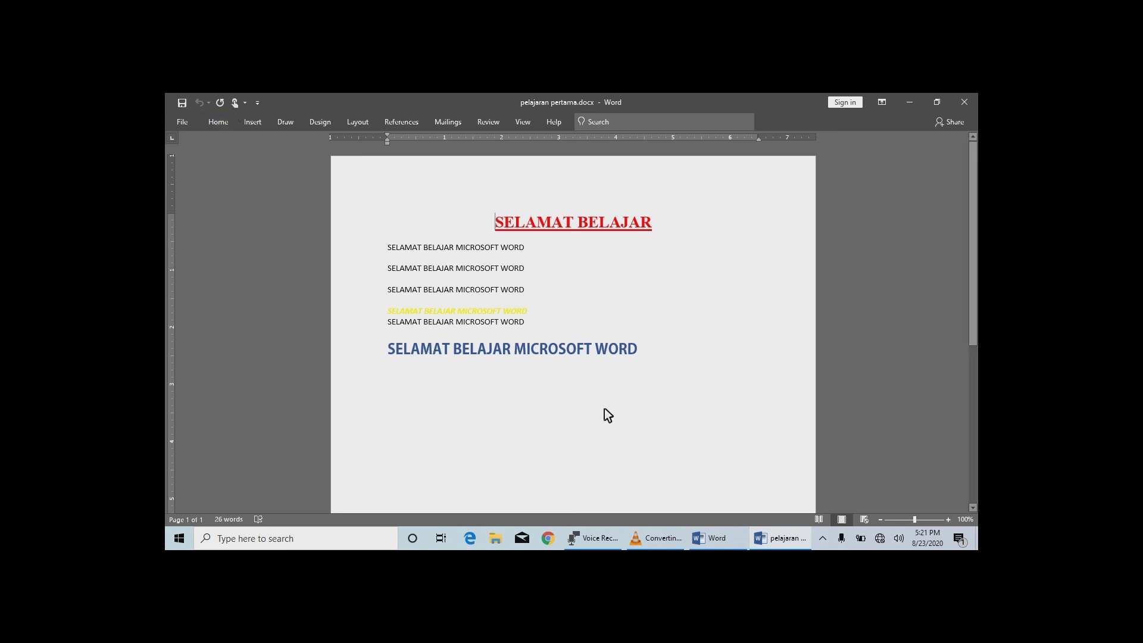
- Close the "pelajaran pertama" document and its empty Word window
left_click(190, 121)
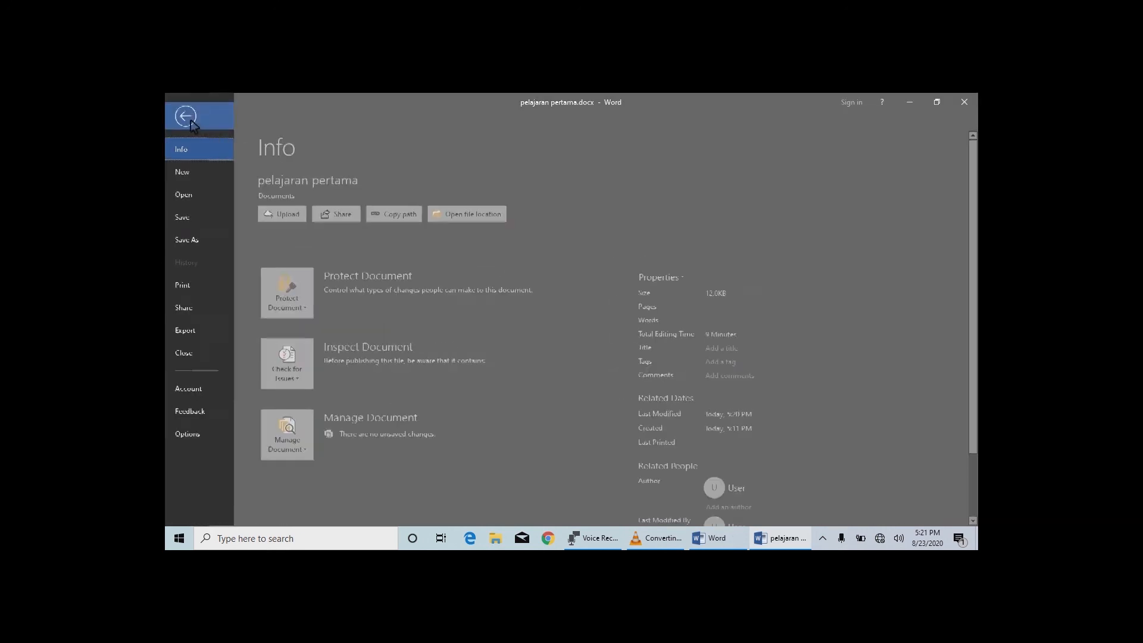
left_click(198, 349)
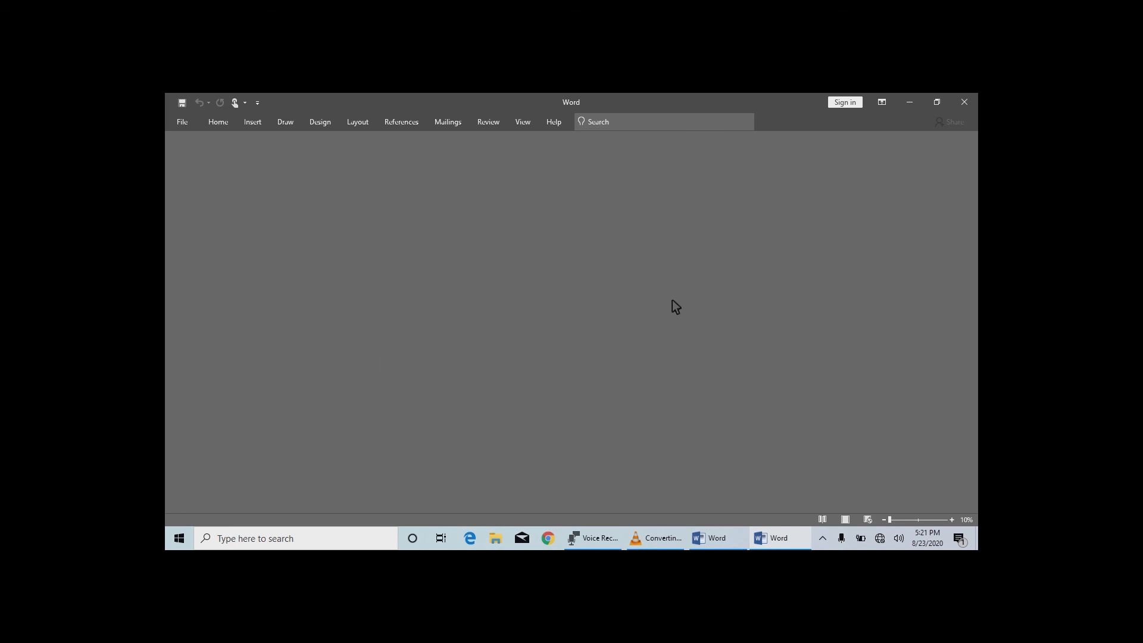
left_click(965, 103)
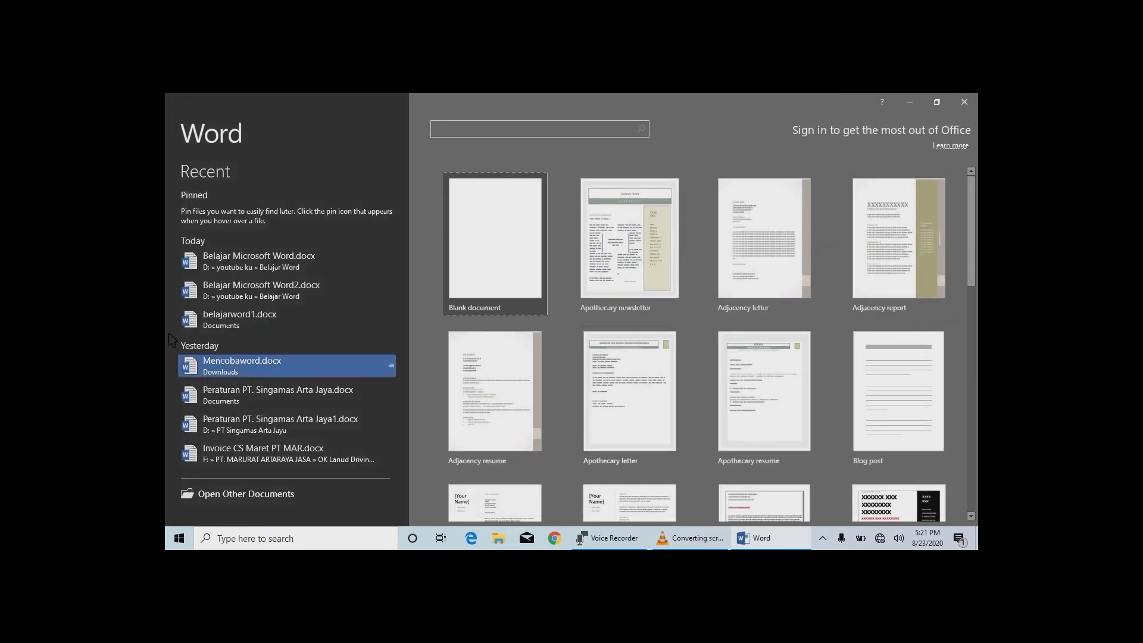